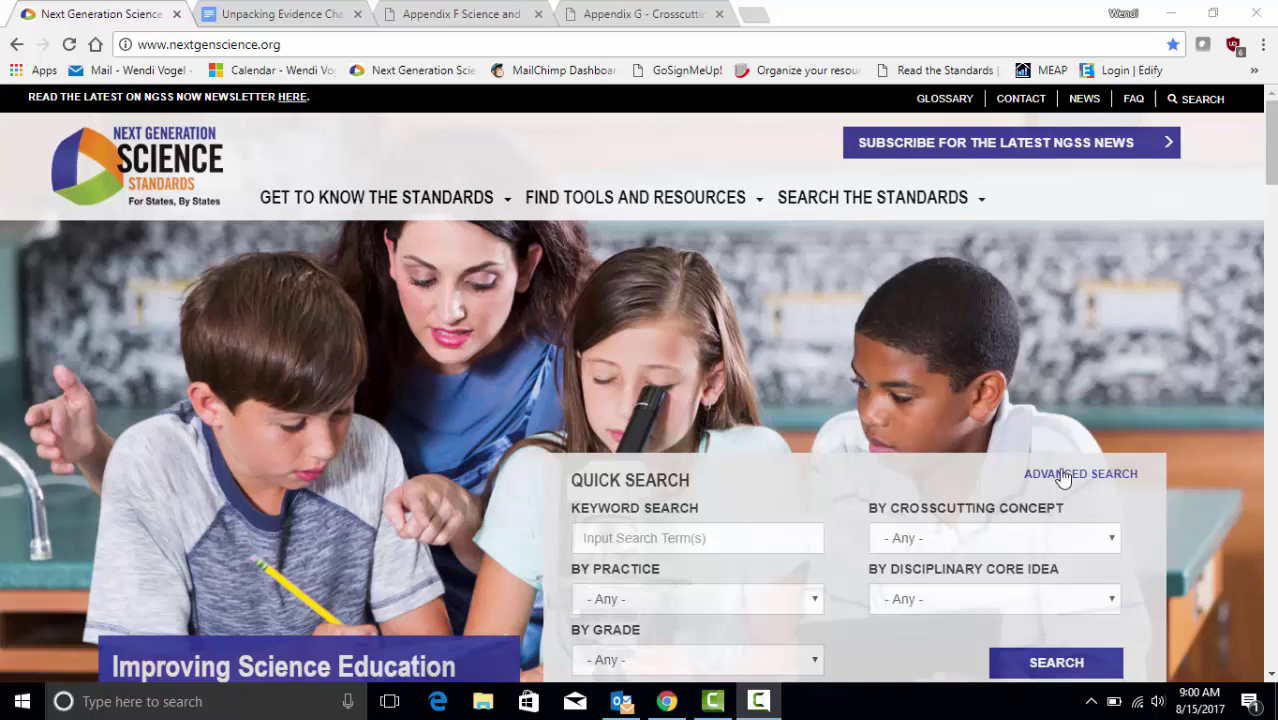
Go through Standards by Topic and the Elementary list to reach the 3.Weather and Climate page
{"action": "mouse_move", "coordinate": [885, 202]}
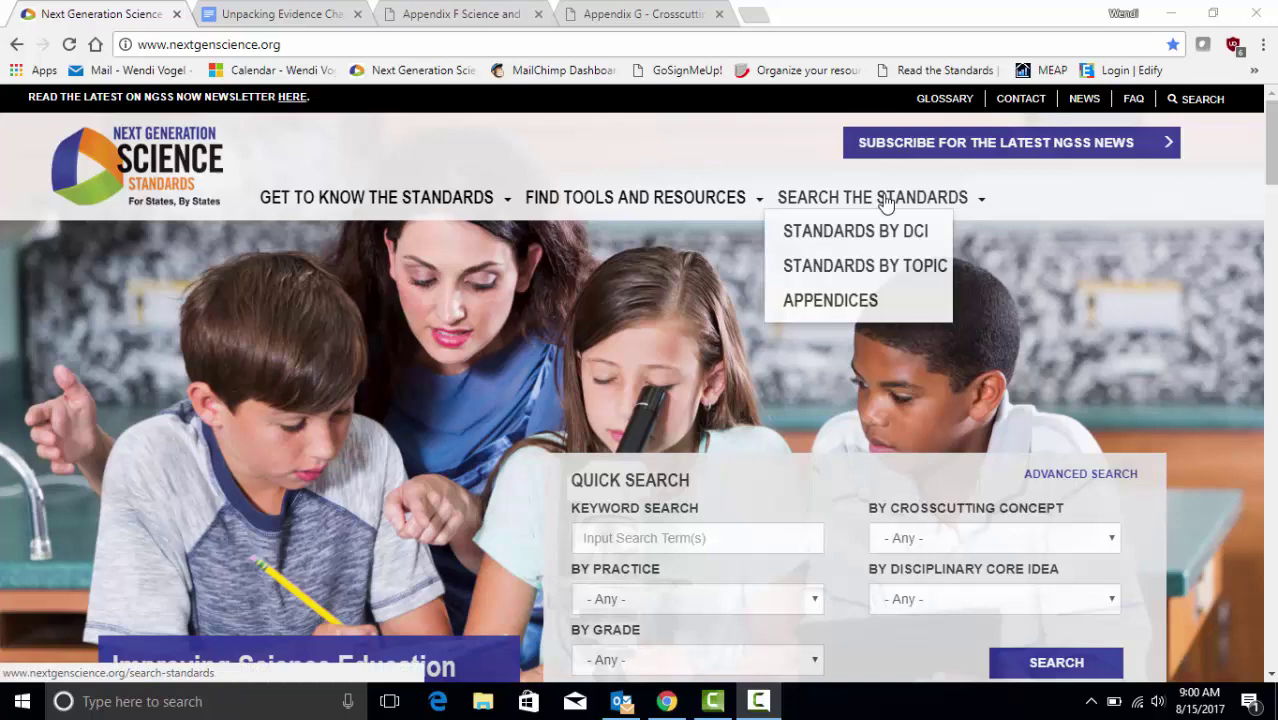
{"action": "left_click", "coordinate": [884, 266]}
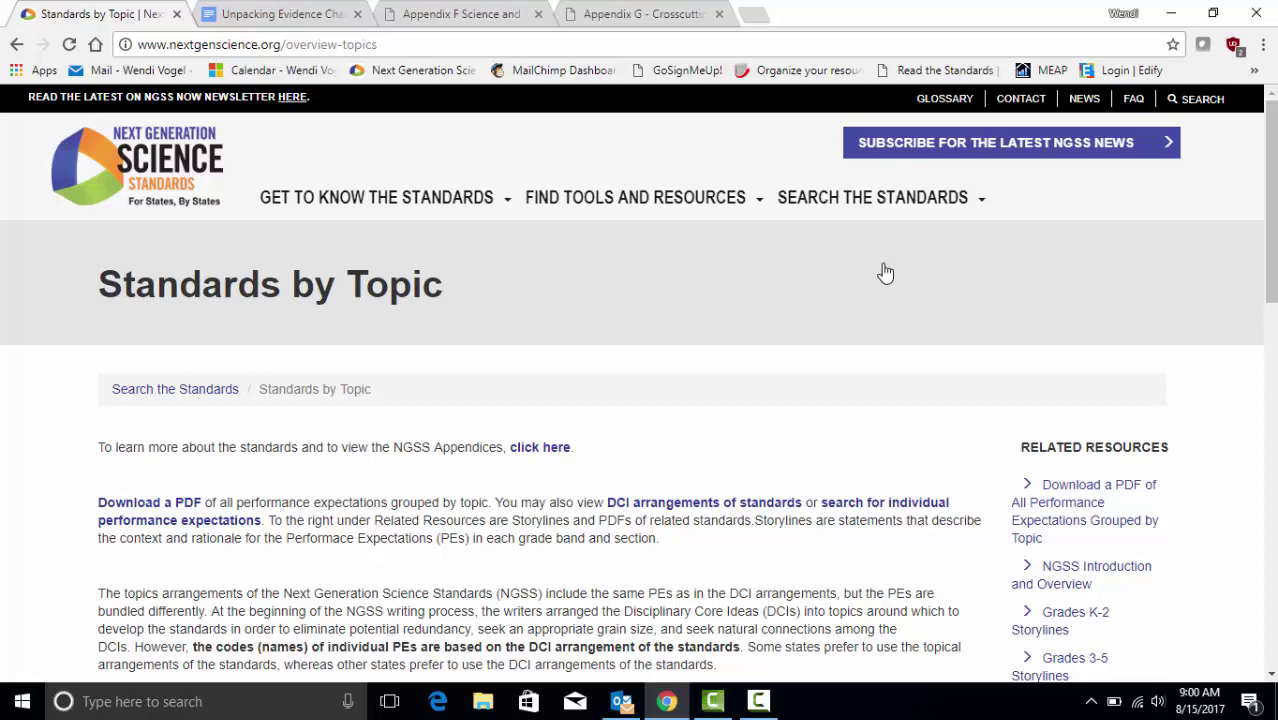
{"action": "scroll", "coordinate": [885, 272], "scroll_direction": "down", "scroll_amount": 3}
{"action": "scroll", "coordinate": [885, 272], "scroll_direction": "down", "scroll_amount": 2}
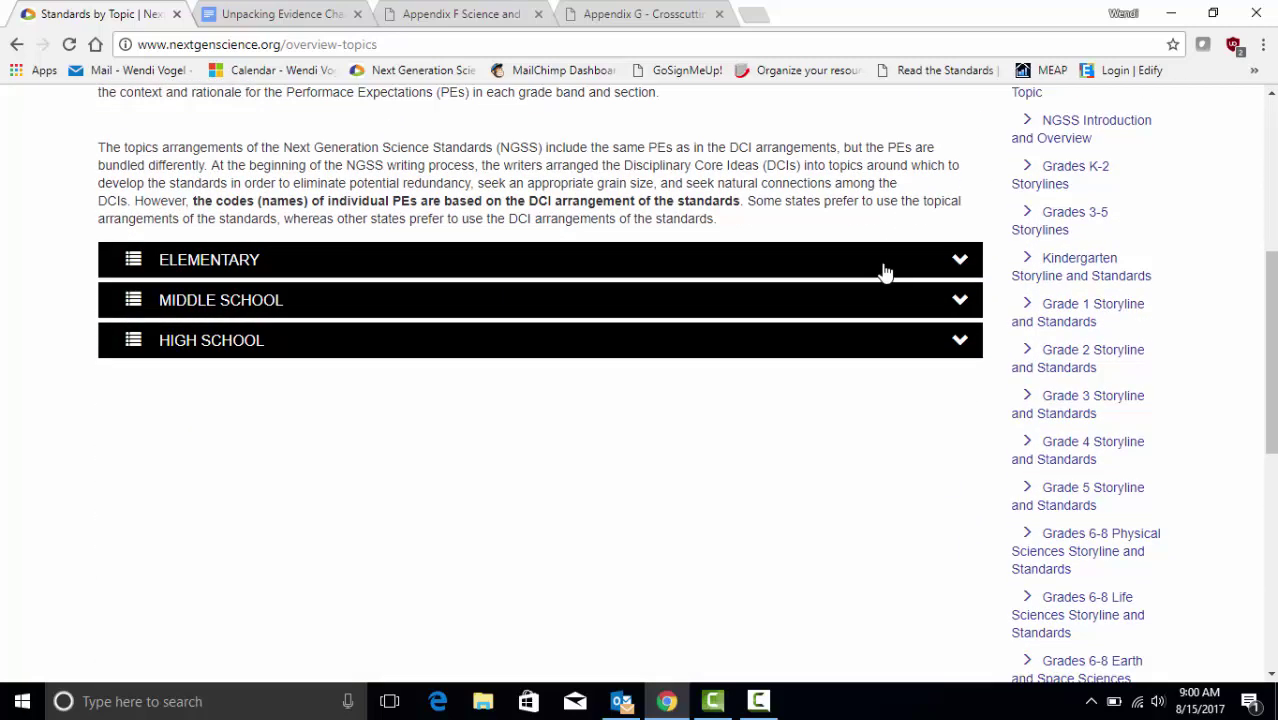
{"action": "scroll", "coordinate": [885, 272], "scroll_direction": "down", "scroll_amount": 1}
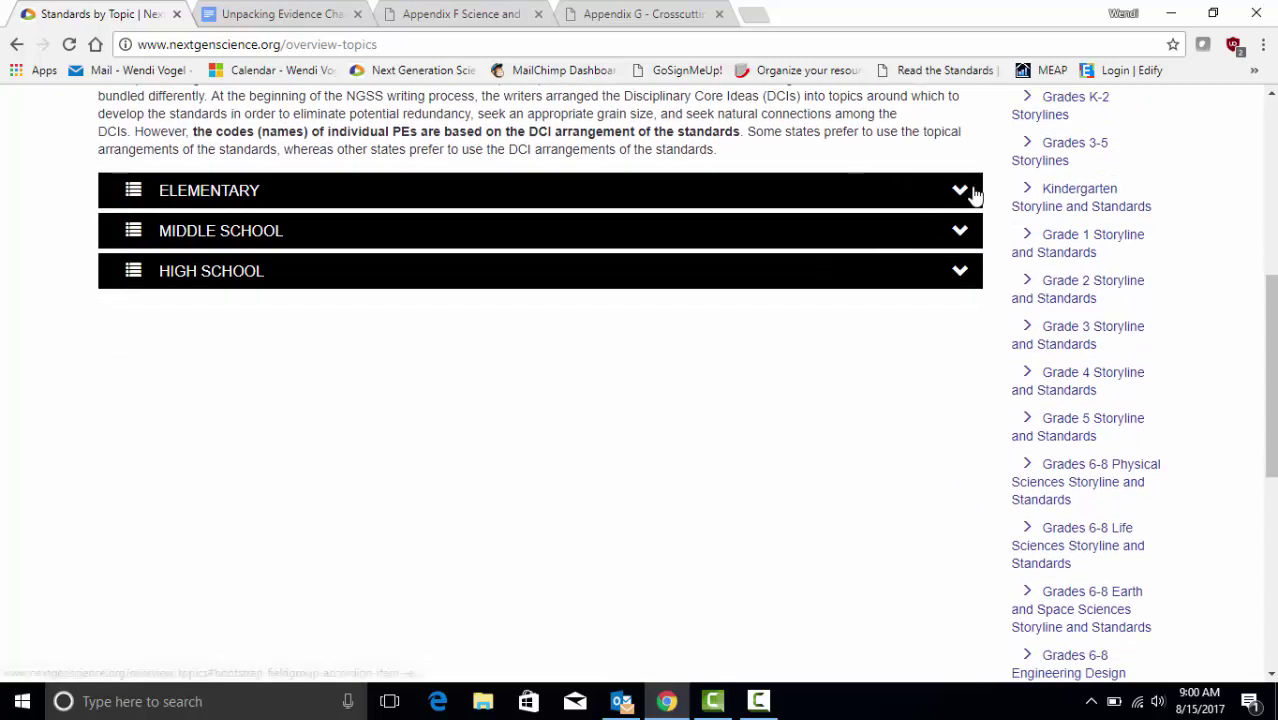
{"action": "left_click", "coordinate": [970, 193]}
{"action": "scroll", "coordinate": [615, 438], "scroll_direction": "down", "scroll_amount": 3}
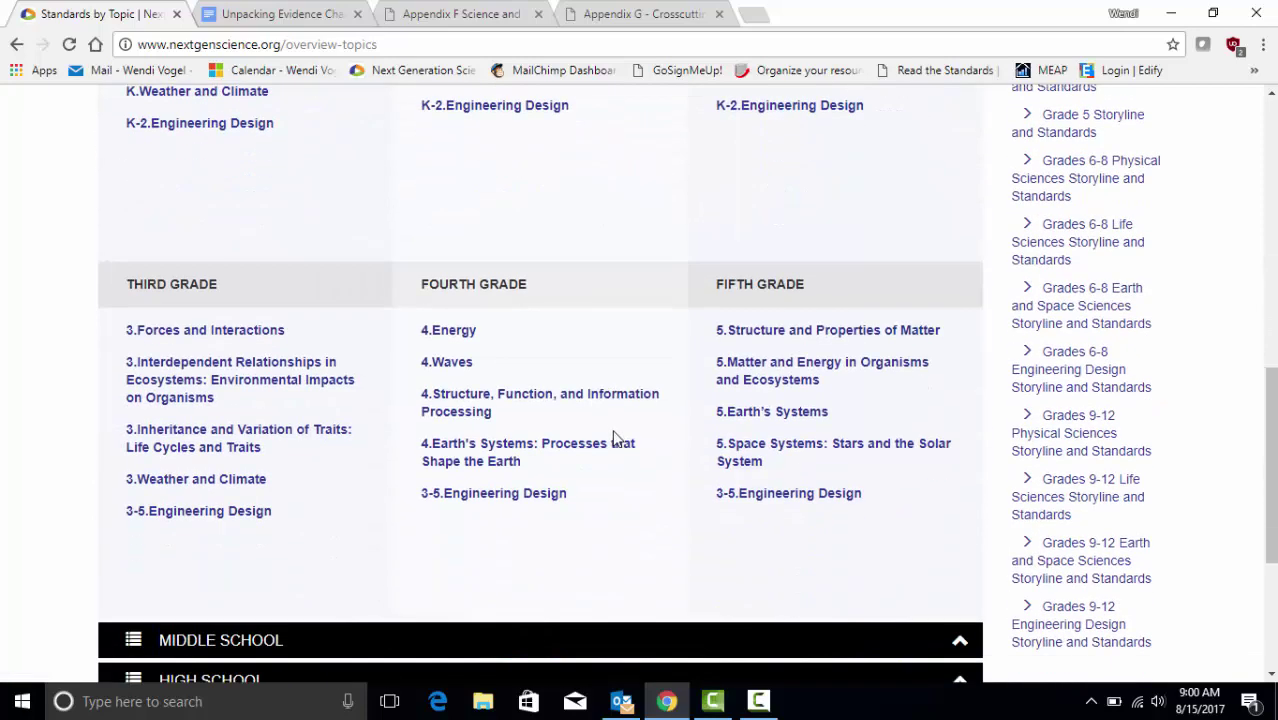
{"action": "left_click", "coordinate": [226, 488]}
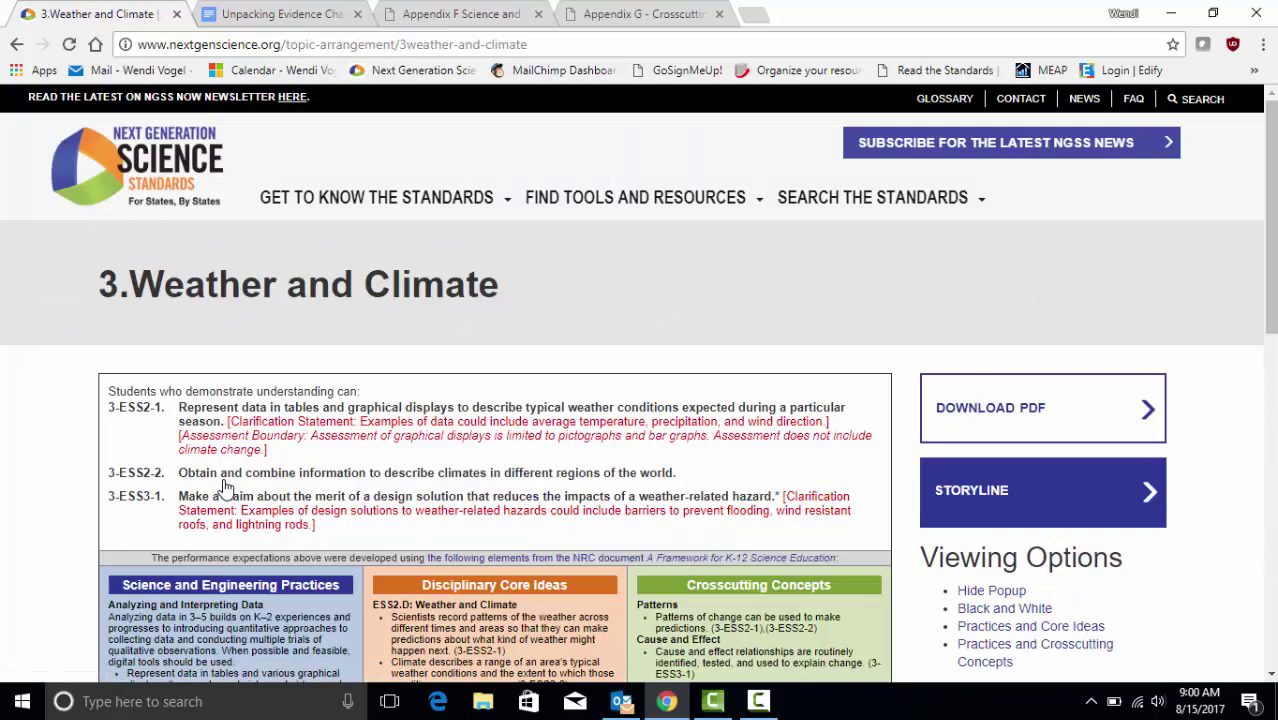
Read the 3-ESS2-1, 3-ESS2-2 and 3-ESS3-1 expectations, then switch to the Unpacking Evidence Chart Handout
{"action": "scroll", "coordinate": [1186, 307], "scroll_direction": "down", "scroll_amount": 1}
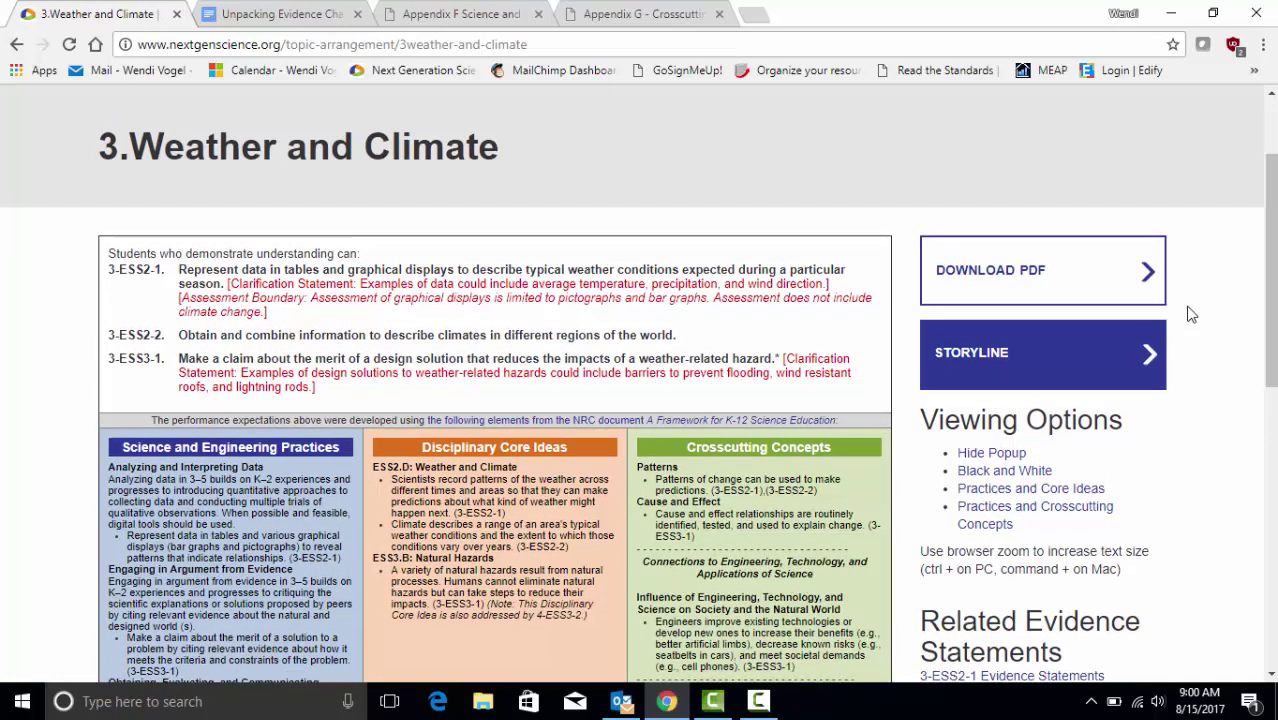
{"action": "scroll", "coordinate": [1190, 314], "scroll_direction": "down", "scroll_amount": 1}
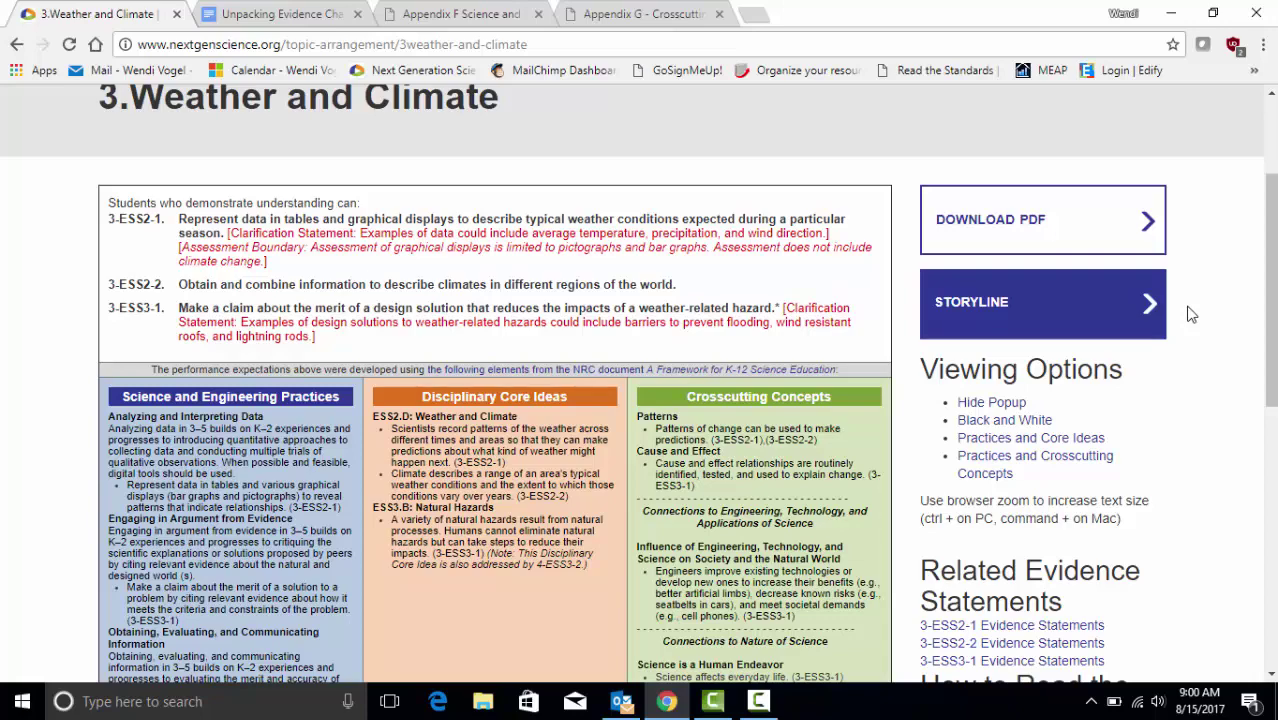
{"action": "scroll", "coordinate": [1190, 314], "scroll_direction": "down", "scroll_amount": 4}
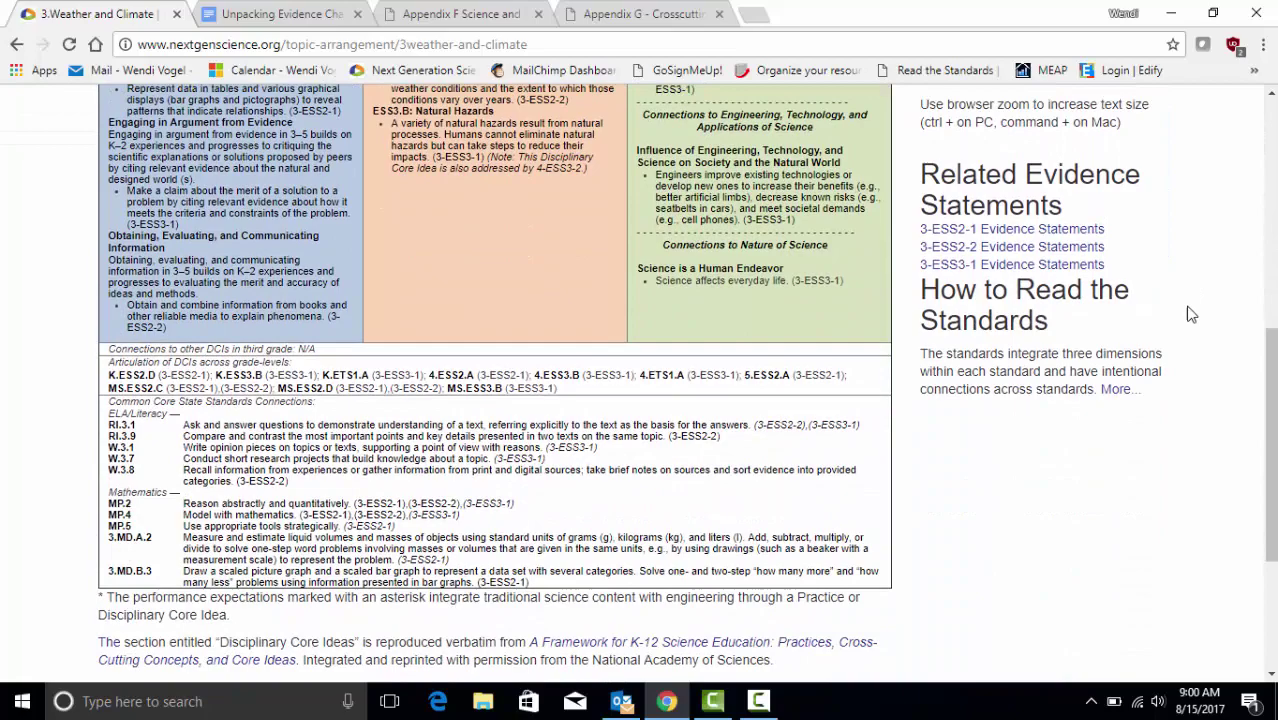
{"action": "scroll", "coordinate": [1190, 314], "scroll_direction": "up", "scroll_amount": 4}
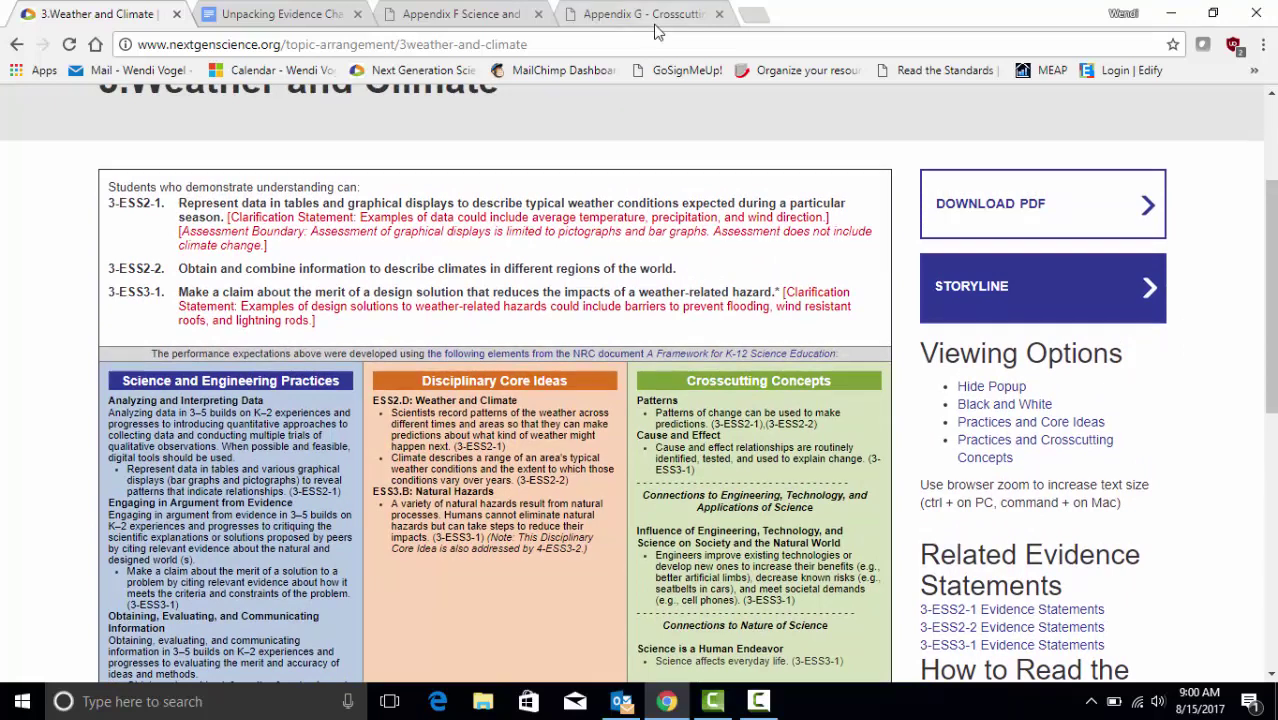
{"action": "left_click", "coordinate": [282, 14]}
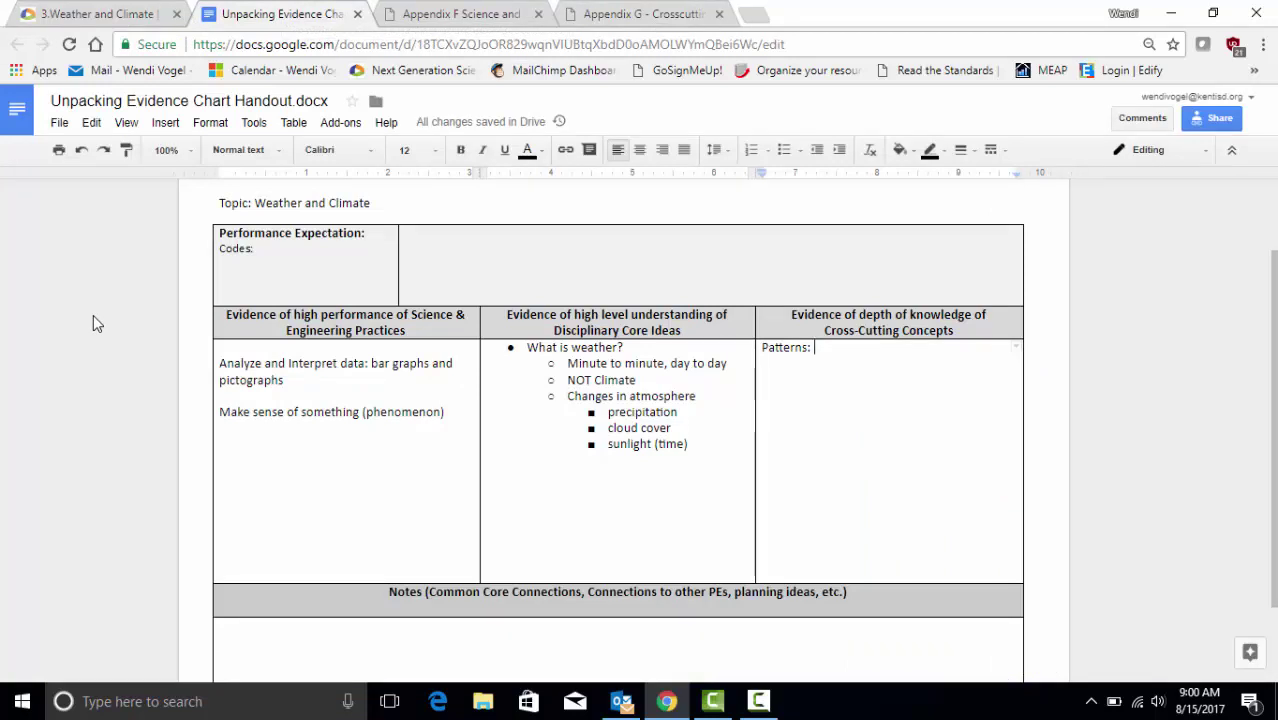
Look over the chart's Grade, Topic and Codes fields and its Core Ideas and Cross-Cutting headers
{"action": "scroll", "coordinate": [93, 323], "scroll_direction": "up", "scroll_amount": 1}
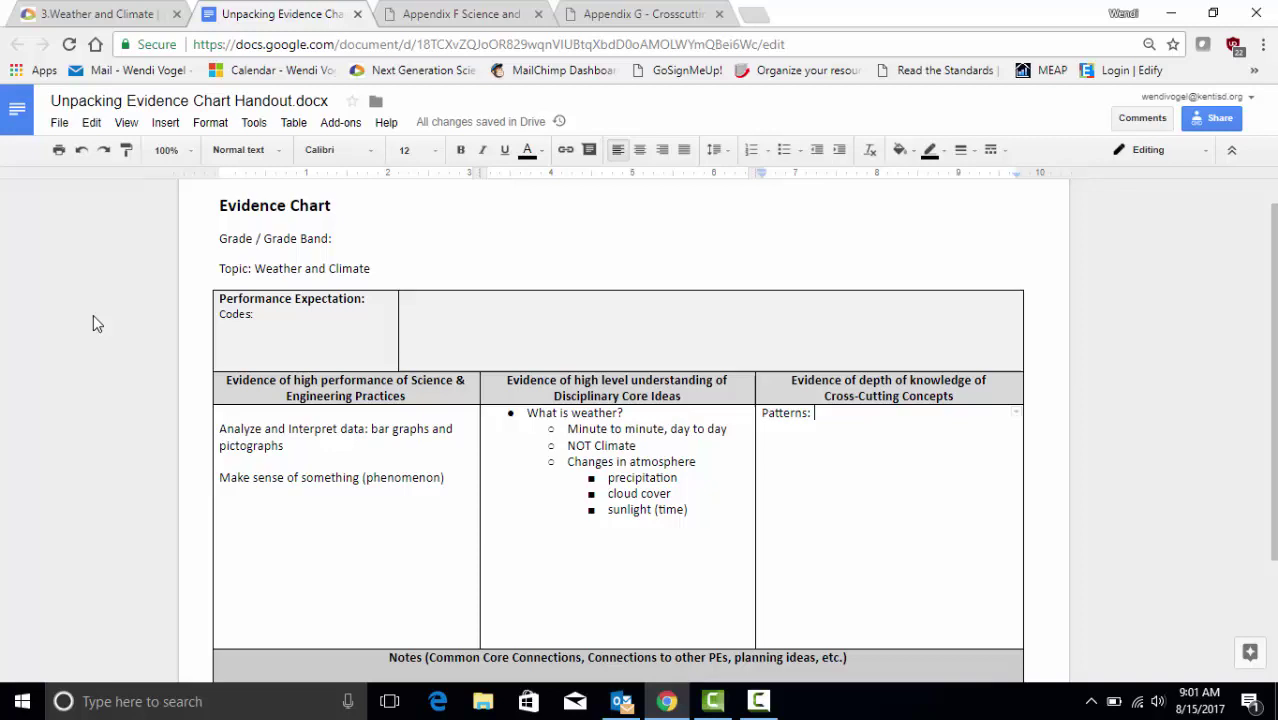
{"action": "left_click", "coordinate": [220, 240]}
{"action": "left_click", "coordinate": [220, 265]}
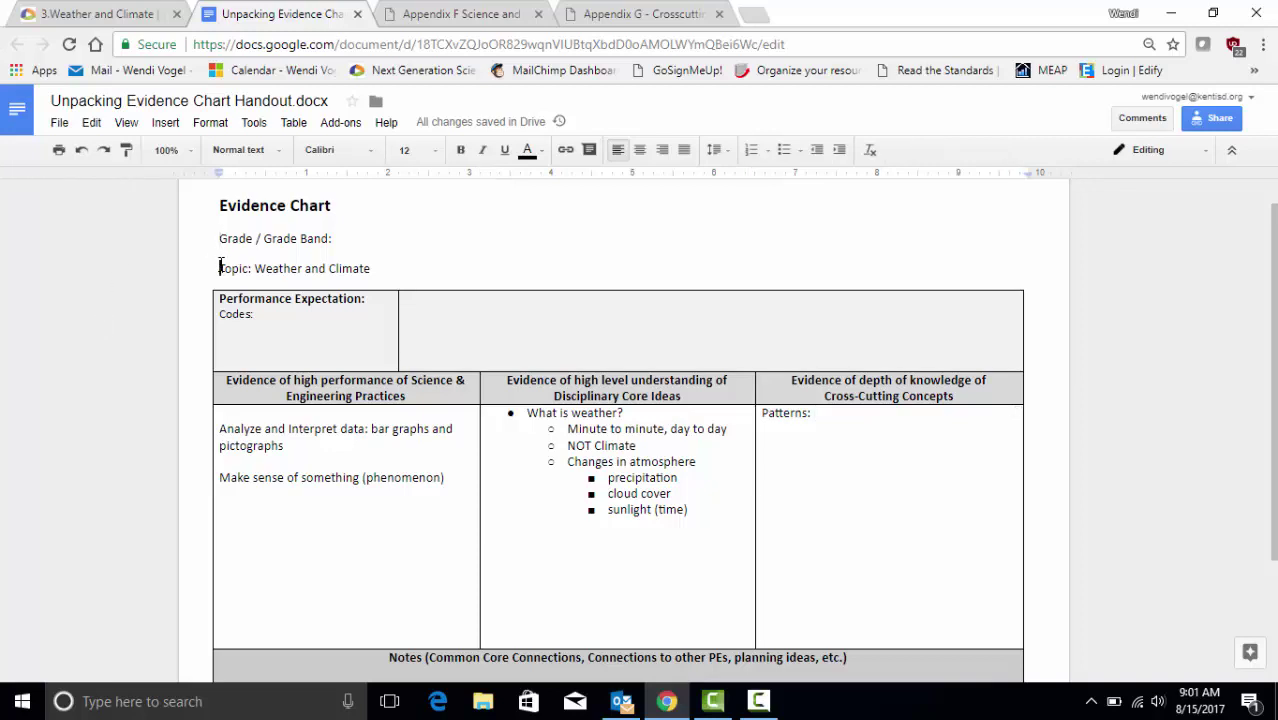
{"action": "left_click", "coordinate": [309, 316]}
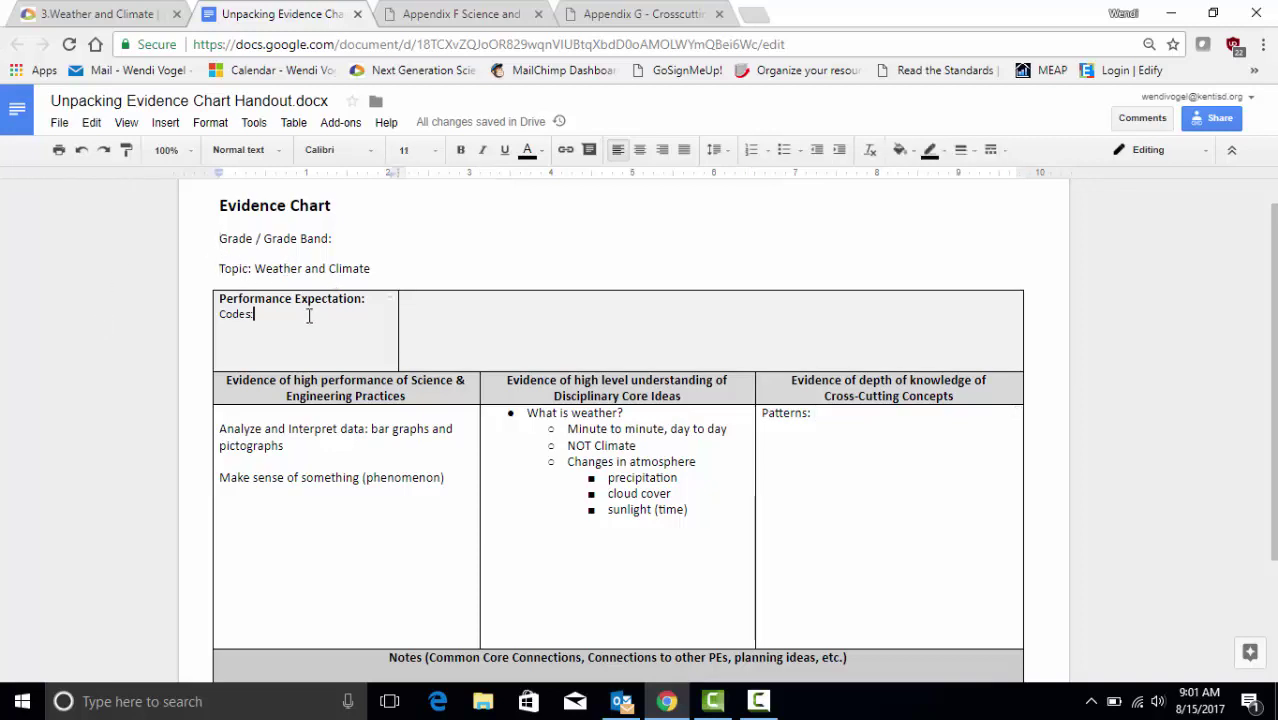
{"action": "left_click", "coordinate": [275, 385]}
{"action": "left_click", "coordinate": [578, 393]}
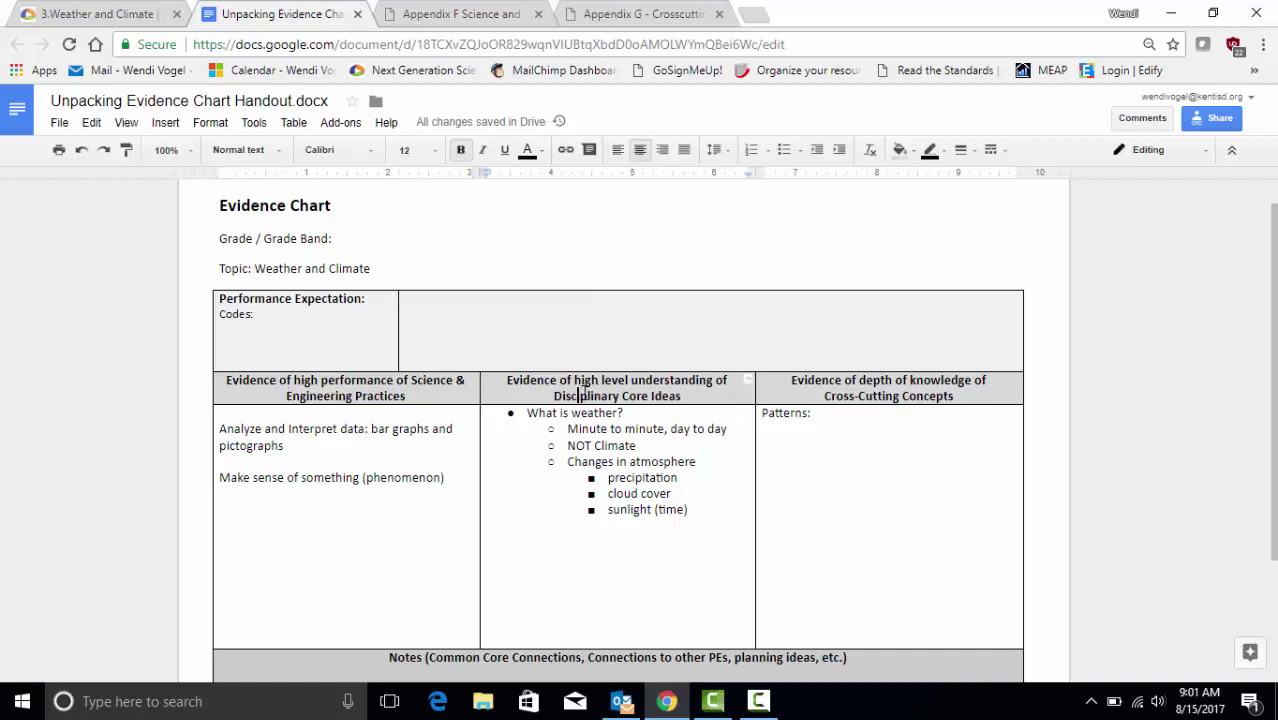
{"action": "left_click", "coordinate": [793, 396]}
{"action": "scroll", "coordinate": [1127, 351], "scroll_direction": "down", "scroll_amount": 1}
{"action": "scroll", "coordinate": [1127, 351], "scroll_direction": "down", "scroll_amount": 2}
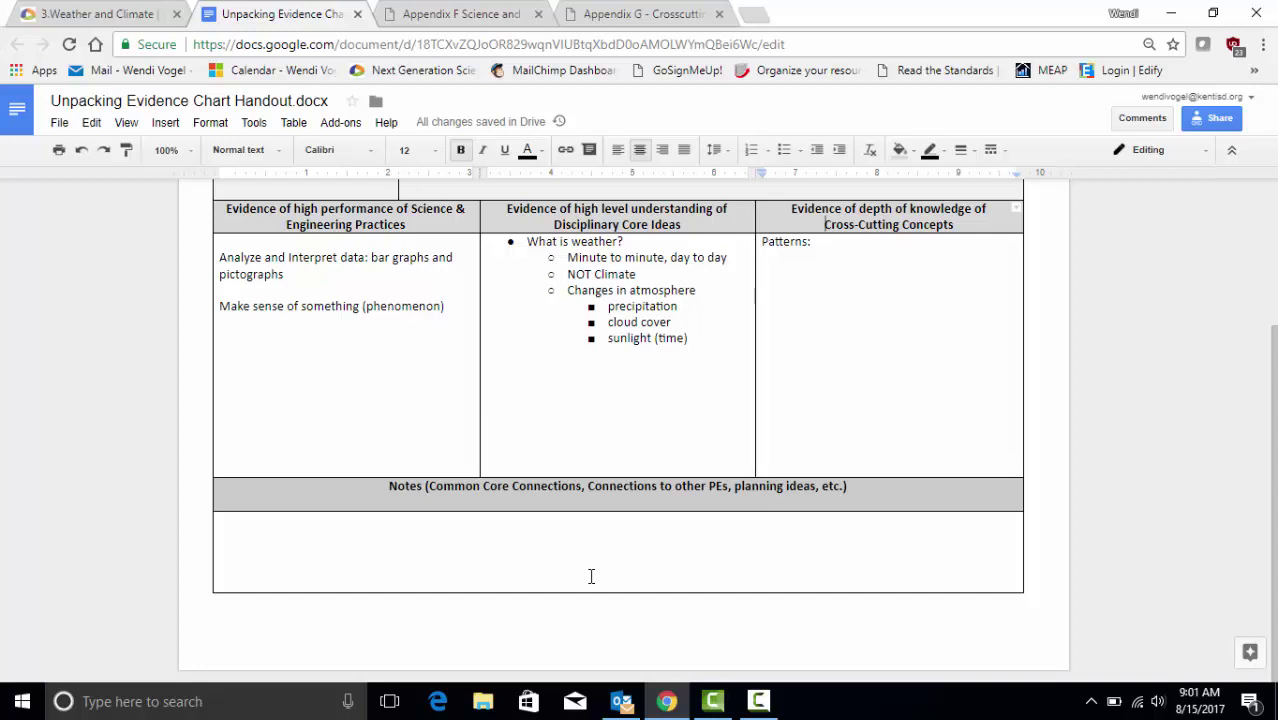
{"action": "scroll", "coordinate": [591, 576], "scroll_direction": "up", "scroll_amount": 4}
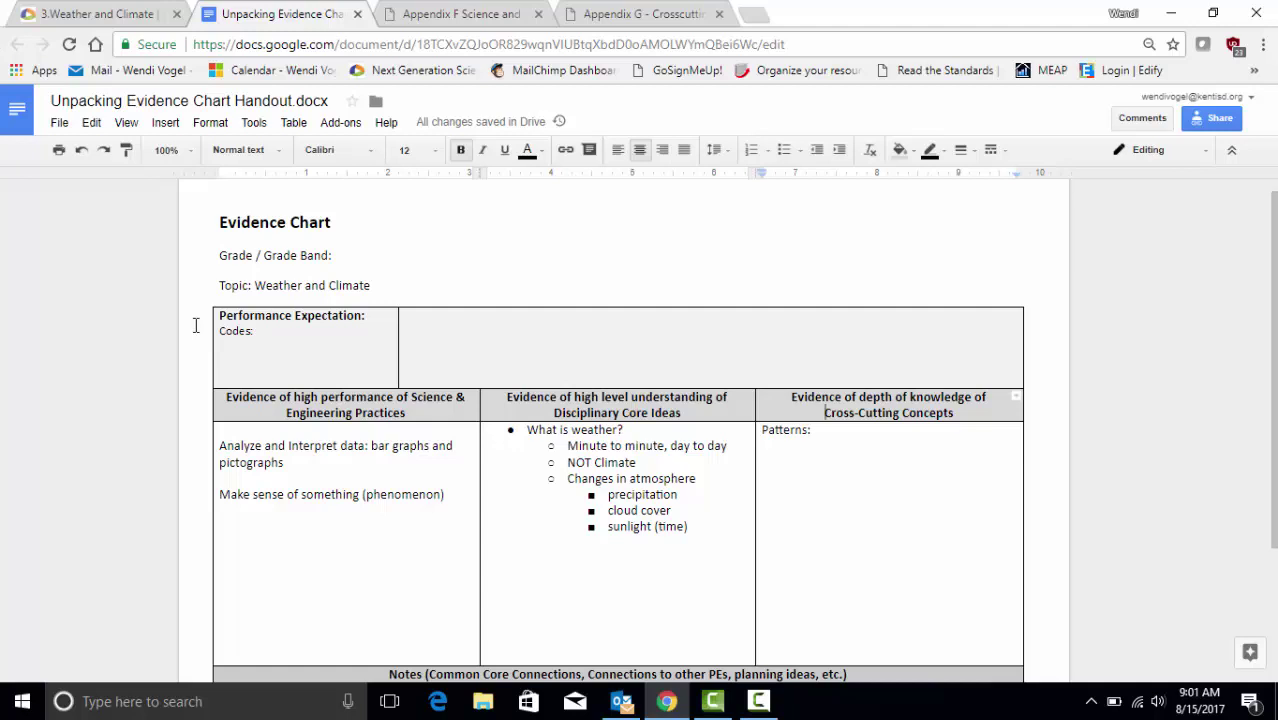
{"action": "left_click", "coordinate": [118, 17]}
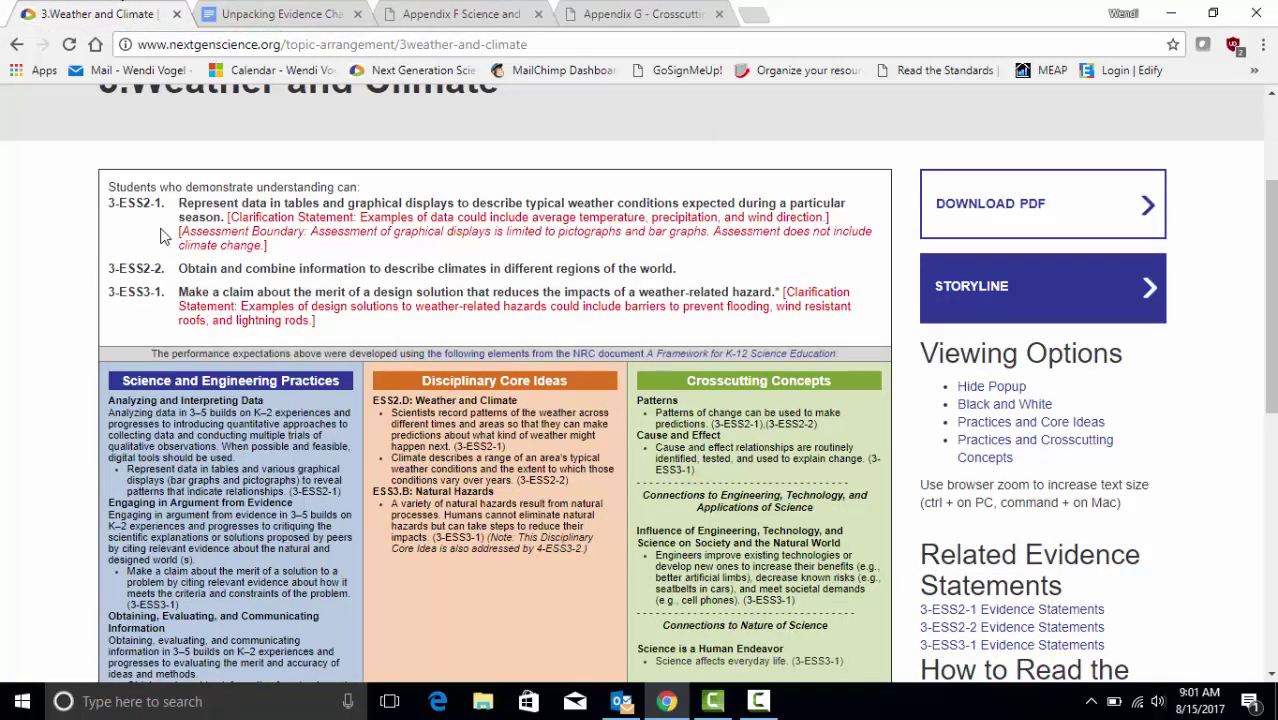
{"action": "left_click_drag", "start_coordinate": [170, 207], "coordinate": [86, 212]}
{"action": "left_click", "coordinate": [182, 212]}
{"action": "mouse_move", "coordinate": [543, 208]}
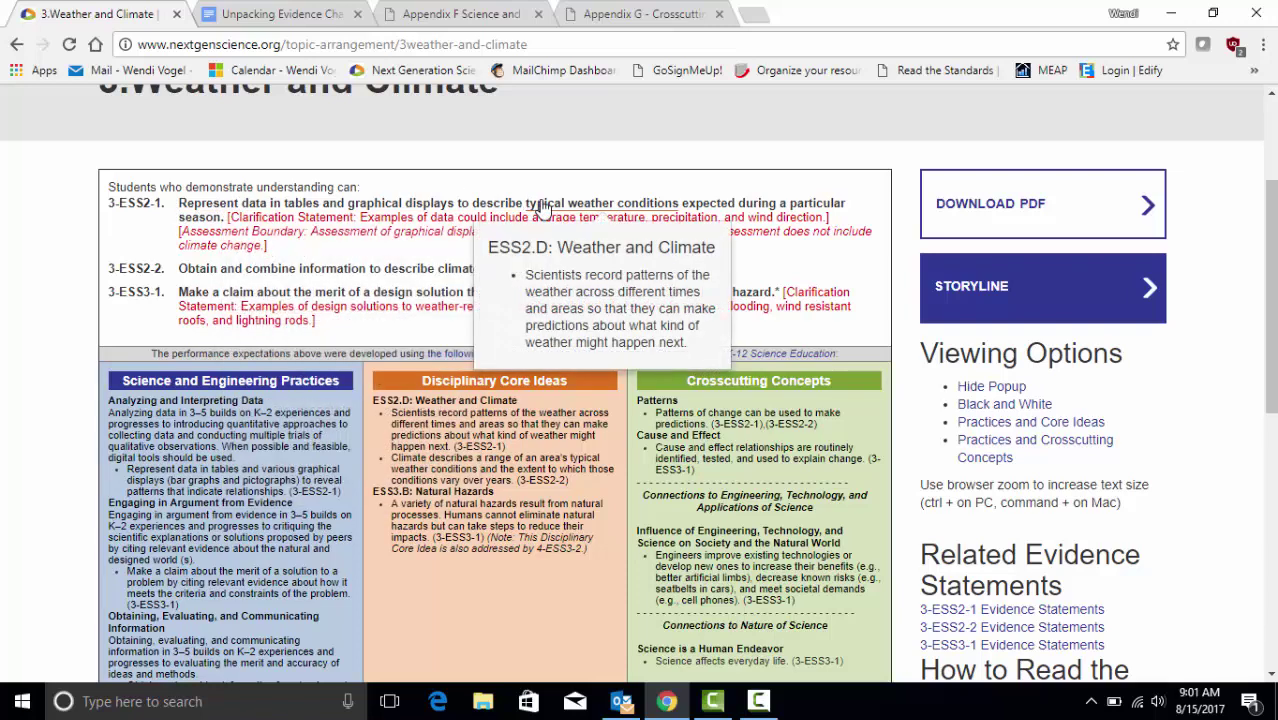
{"action": "mouse_move", "coordinate": [733, 214]}
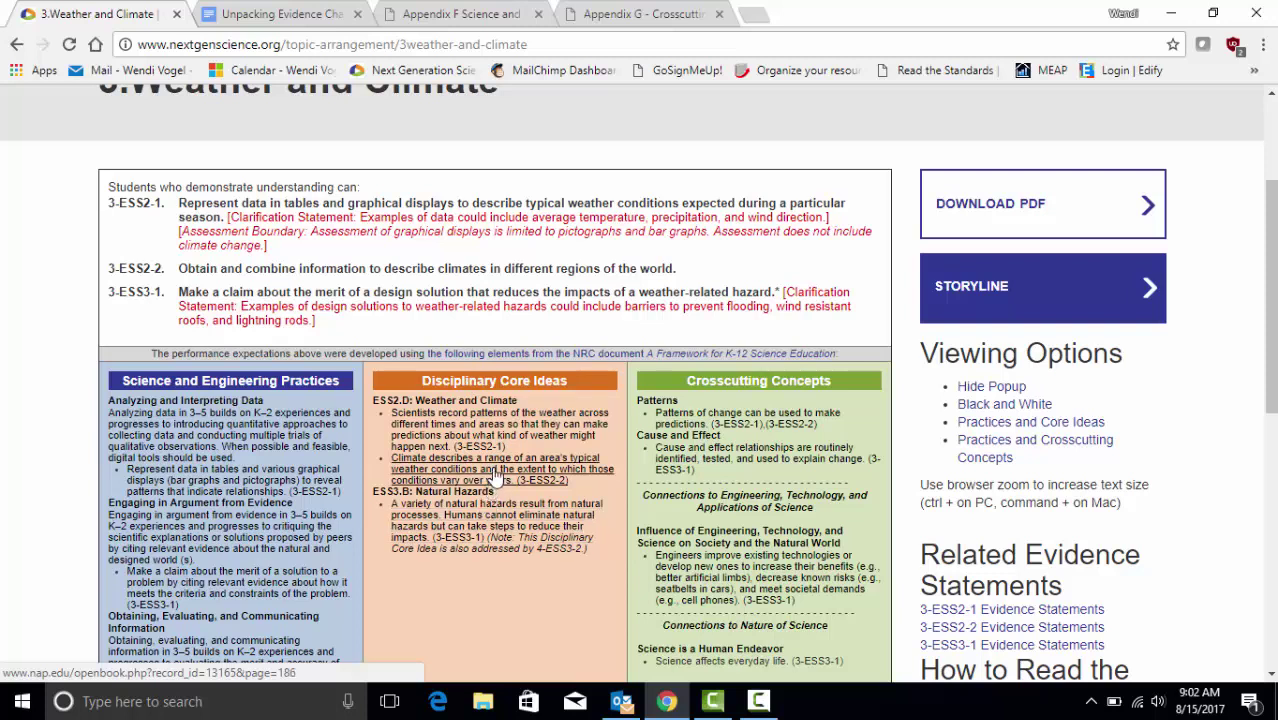
{"action": "left_click_drag", "start_coordinate": [504, 446], "coordinate": [453, 446]}
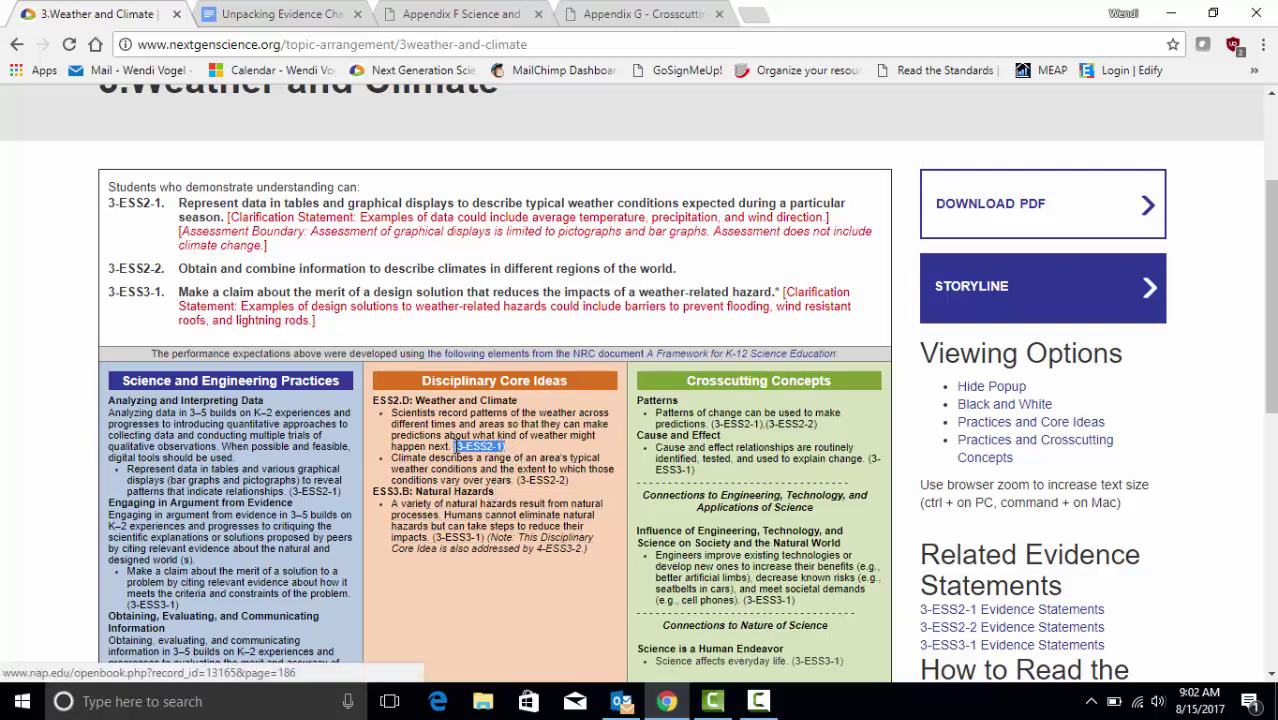
Open the Framework's Dimension 3 chapter and scroll to the ESS2.D grade band endpoints on page 188
{"action": "middle_click", "coordinate": [410, 428]}
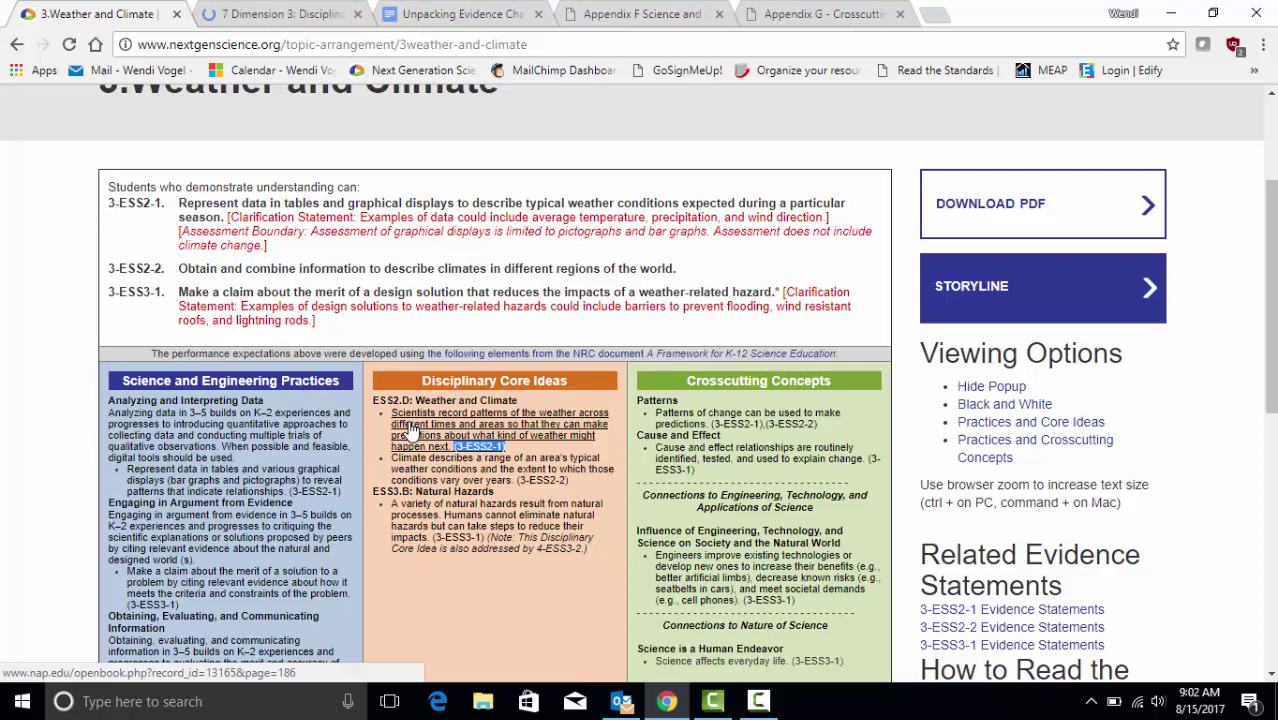
{"action": "left_click", "coordinate": [289, 10]}
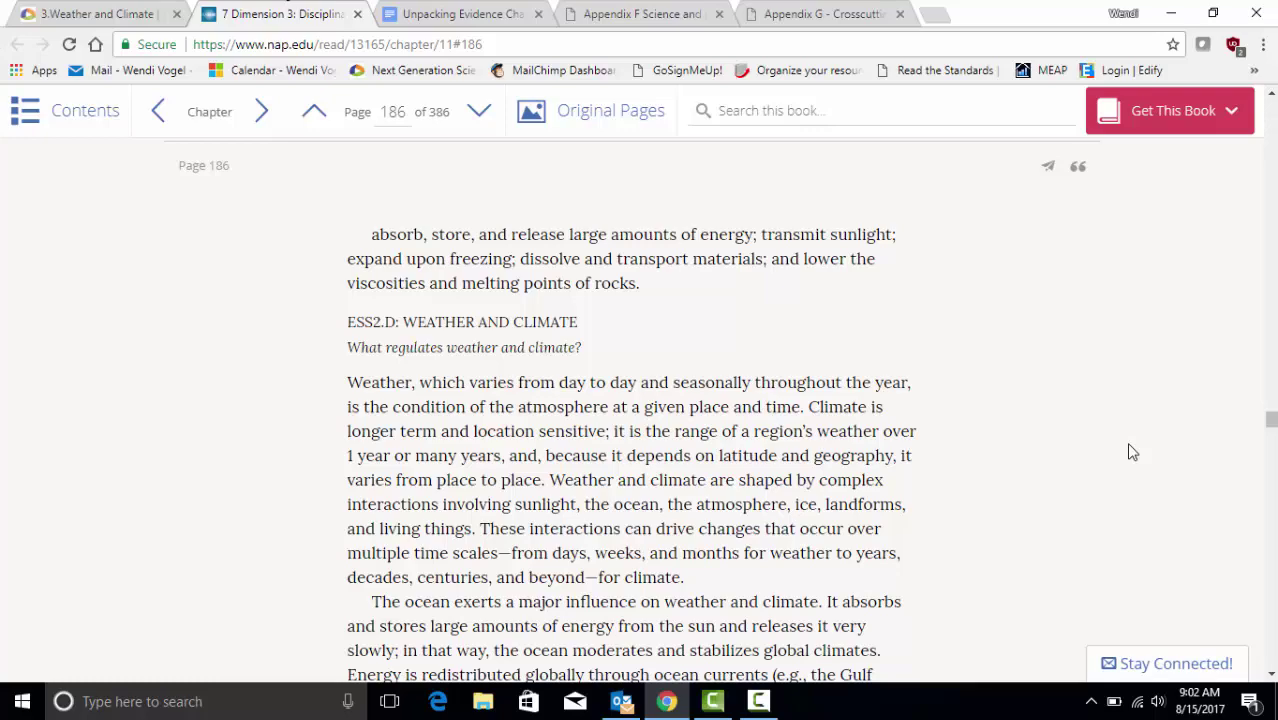
{"action": "scroll", "coordinate": [1132, 452], "scroll_direction": "down", "scroll_amount": 5}
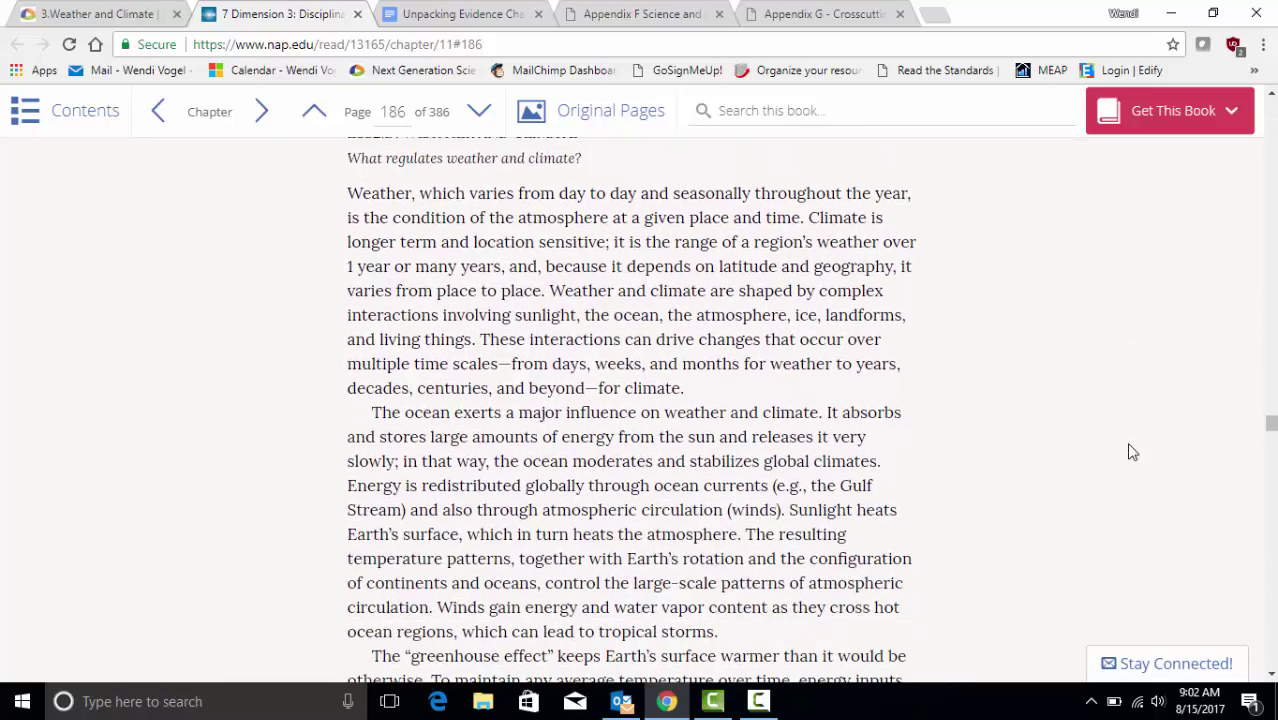
{"action": "scroll", "coordinate": [1132, 452], "scroll_direction": "down", "scroll_amount": 15}
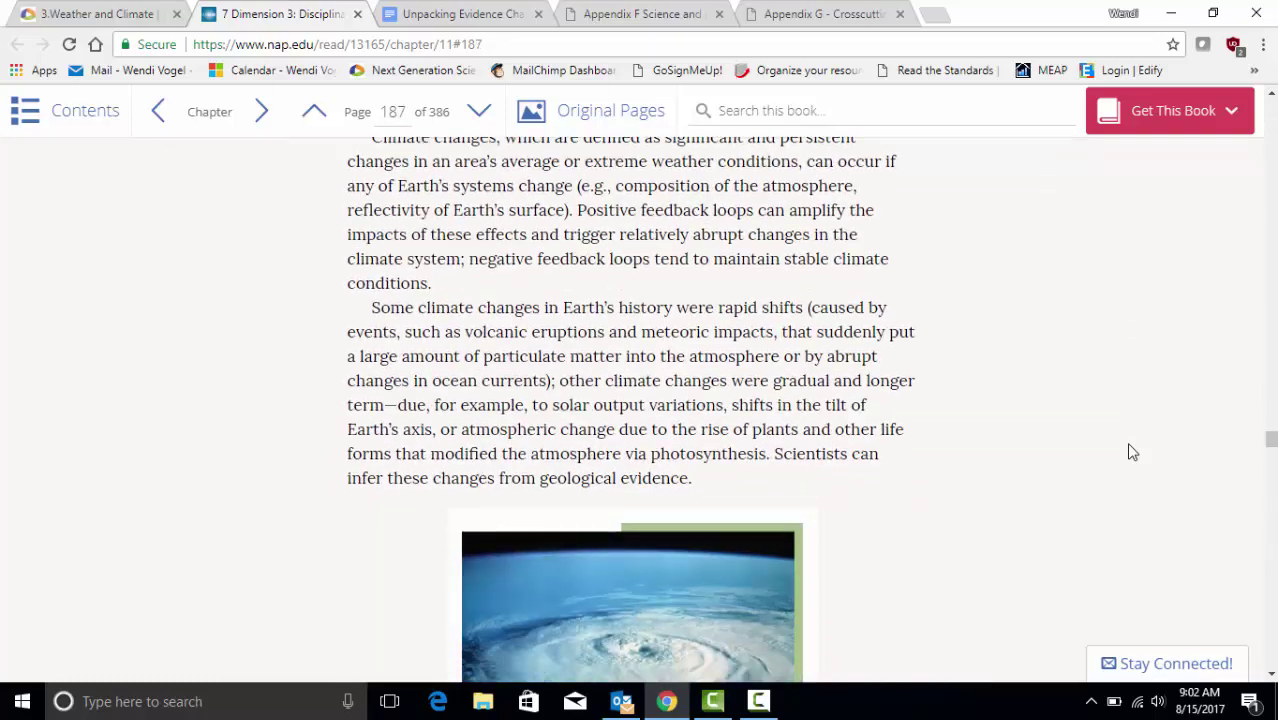
{"action": "scroll", "coordinate": [1132, 452], "scroll_direction": "down", "scroll_amount": 5}
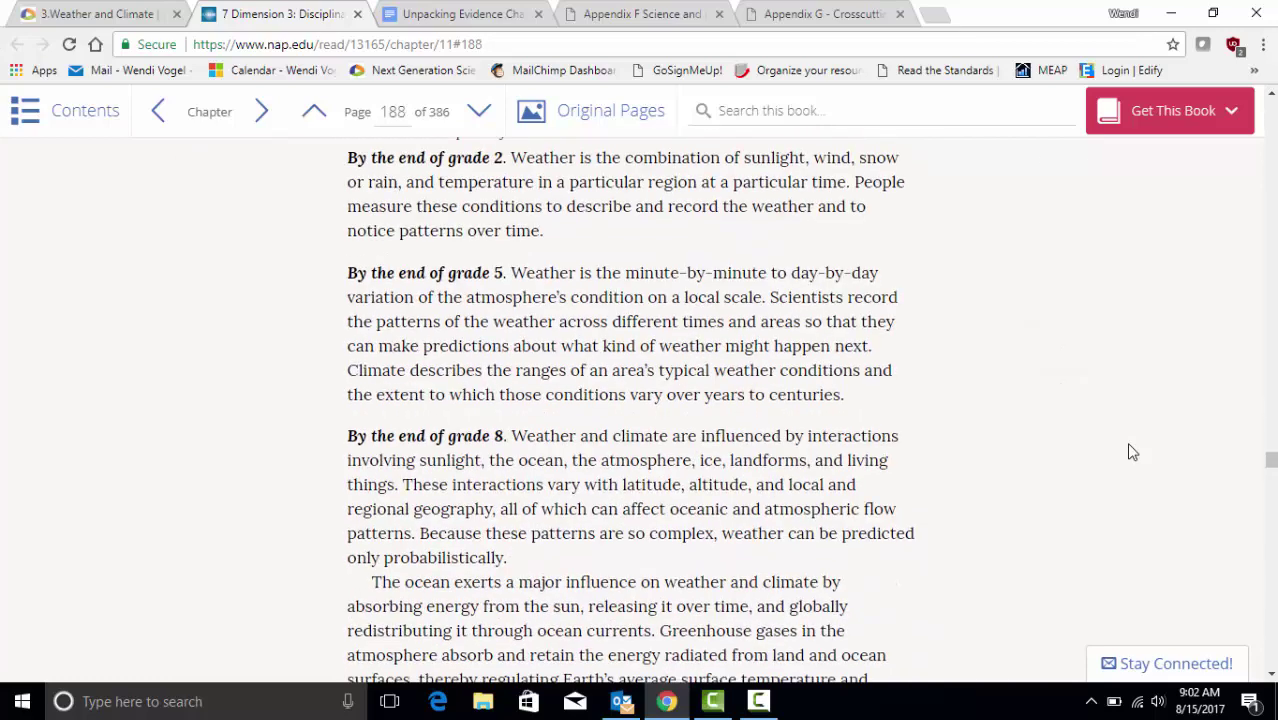
{"action": "scroll", "coordinate": [1132, 452], "scroll_direction": "up", "scroll_amount": 1}
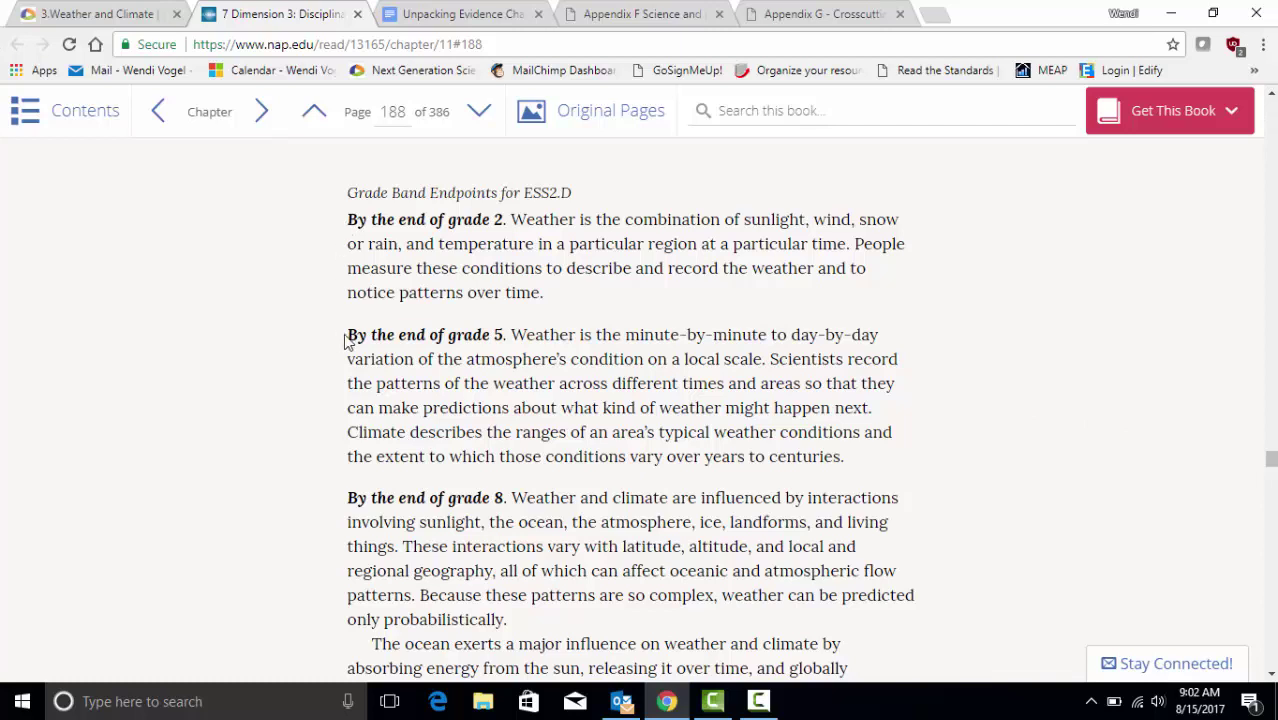
Highlight 'By the end of grade 5.' and its weather definition, then return to the evidence chart
{"action": "left_click_drag", "start_coordinate": [348, 335], "coordinate": [508, 337]}
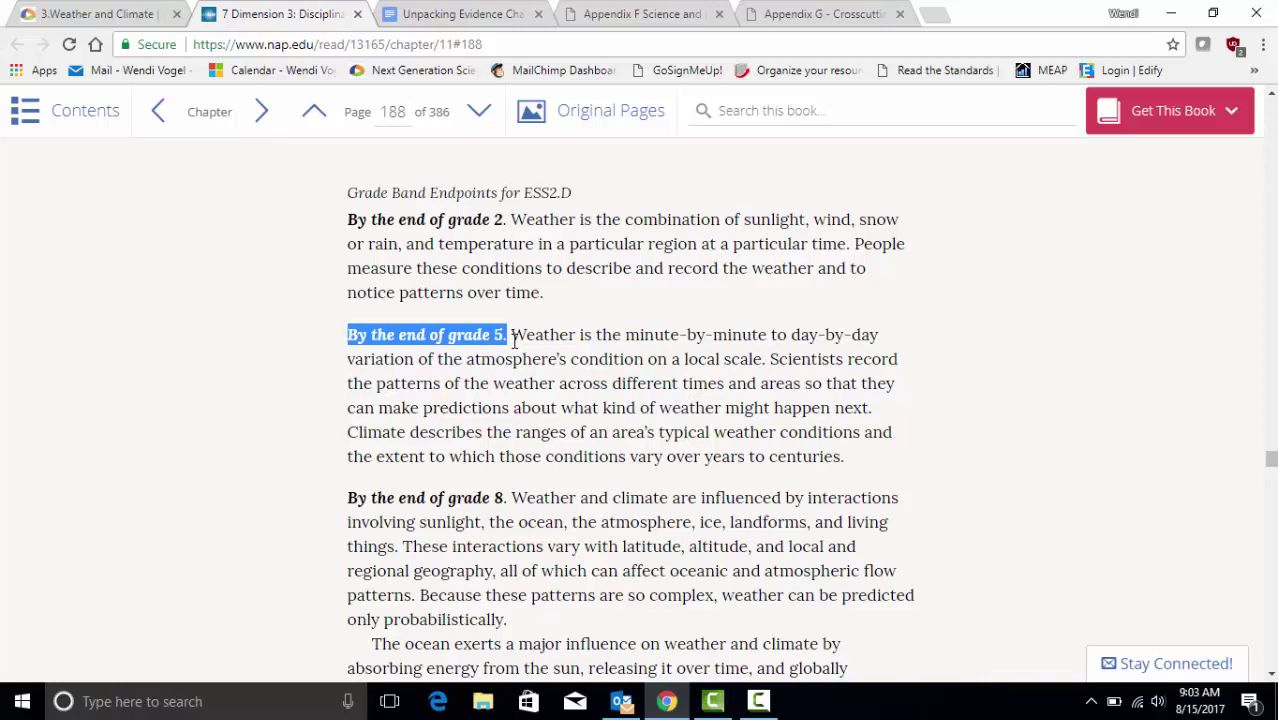
{"action": "left_click", "coordinate": [514, 341]}
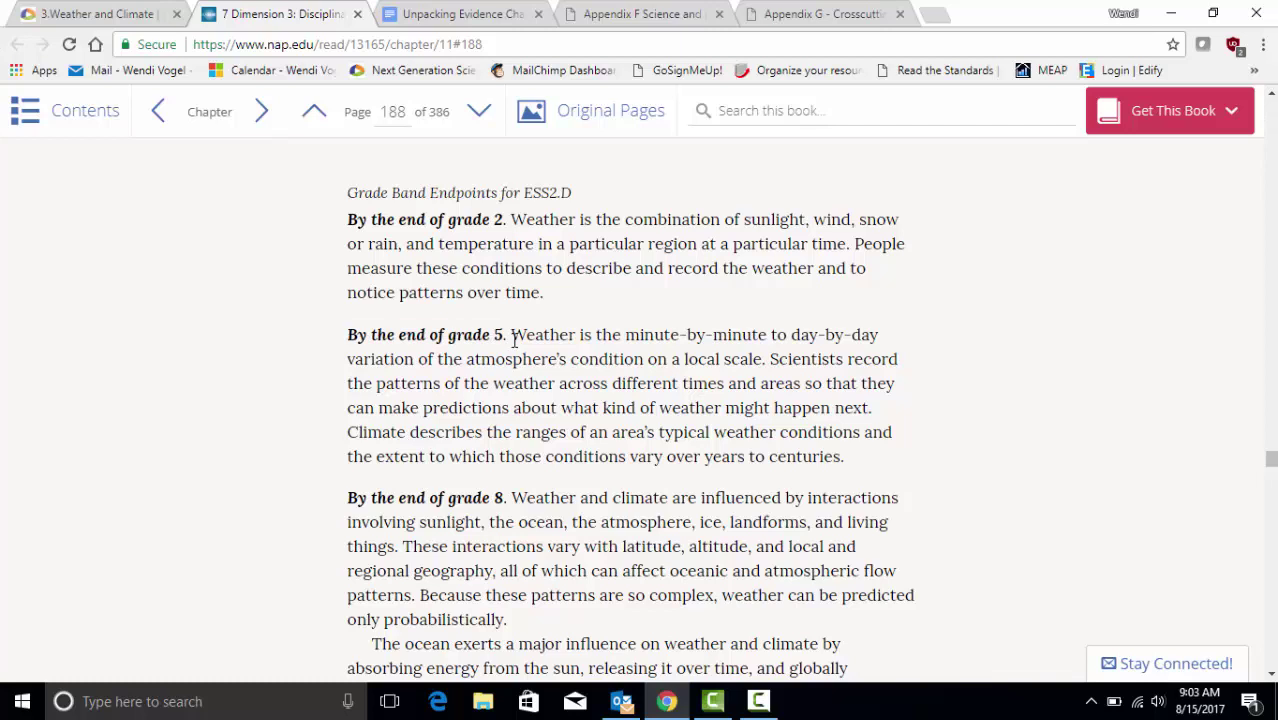
{"action": "left_click_drag", "start_coordinate": [511, 338], "coordinate": [773, 368]}
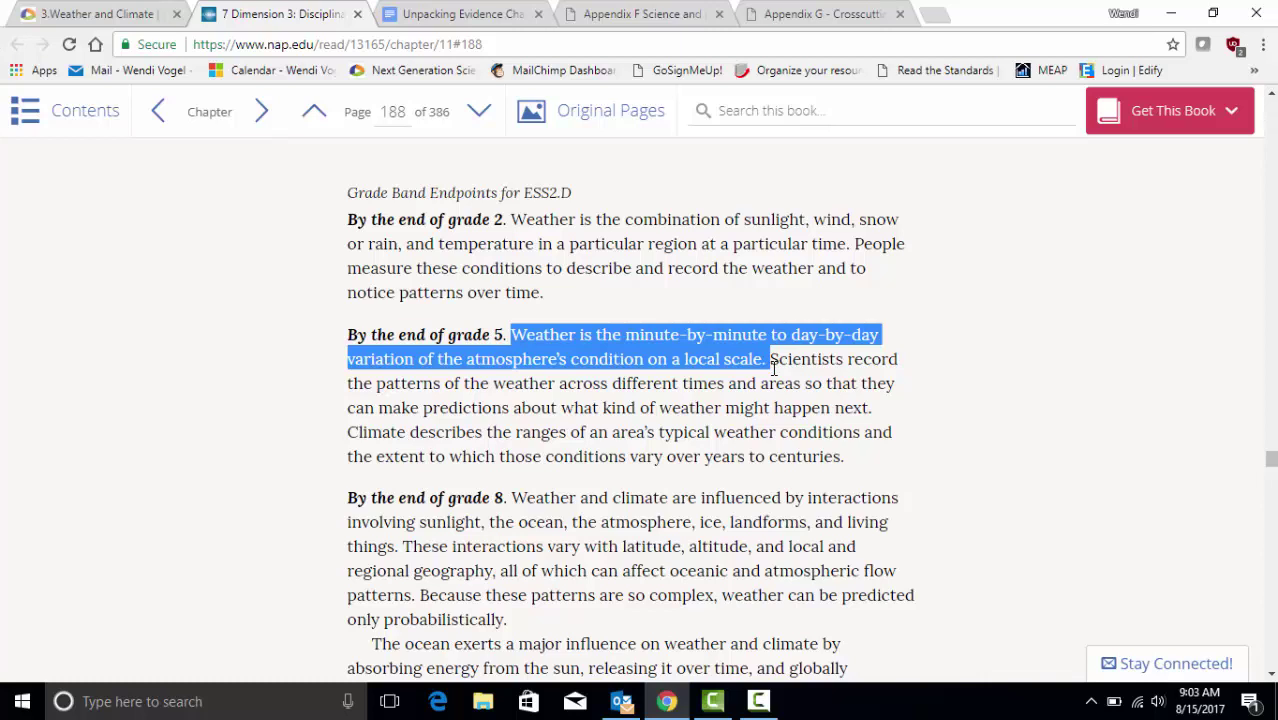
{"action": "left_click", "coordinate": [773, 368]}
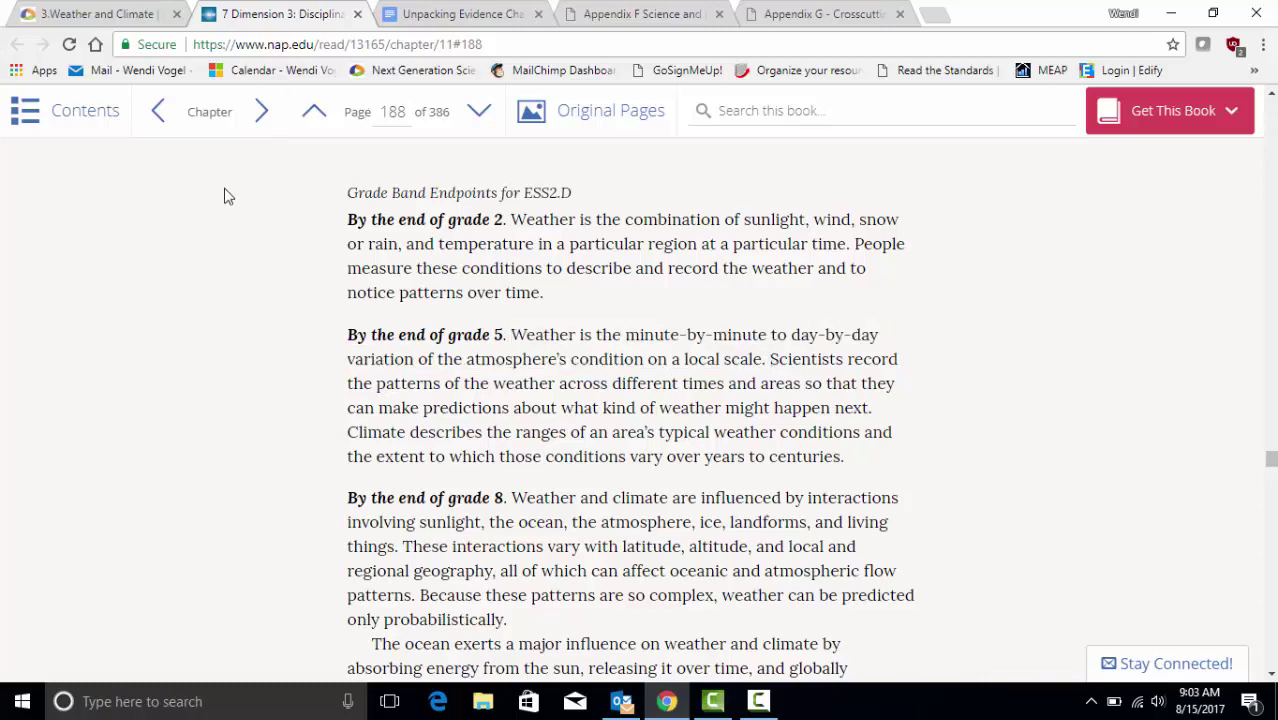
{"action": "left_click", "coordinate": [477, 10]}
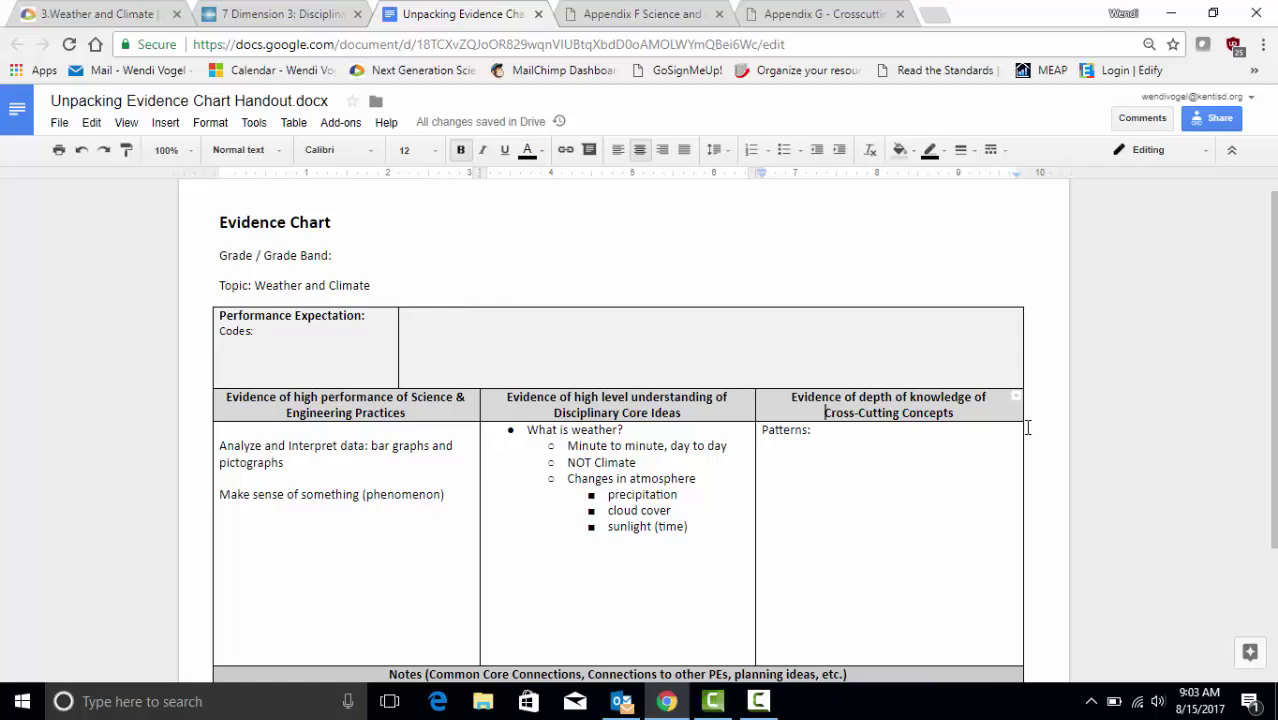
{"action": "scroll", "coordinate": [1074, 450], "scroll_direction": "down", "scroll_amount": 2}
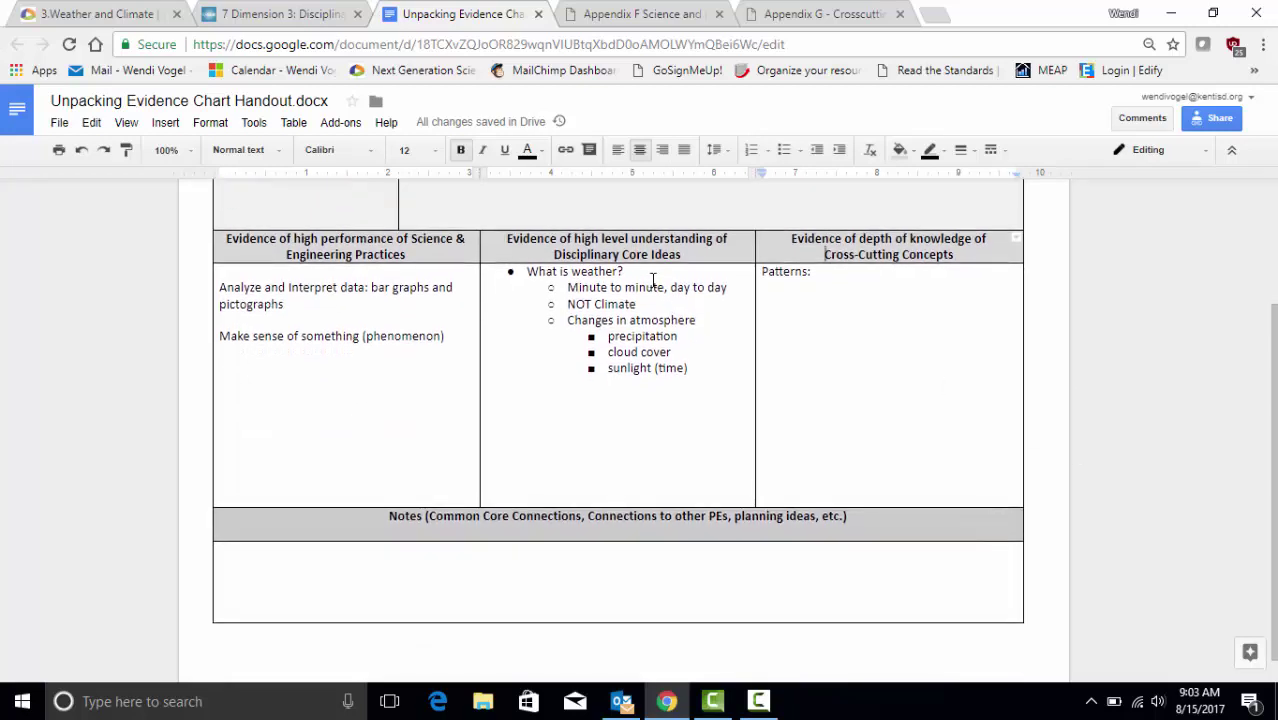
{"action": "left_click", "coordinate": [561, 287]}
{"action": "left_click", "coordinate": [638, 284]}
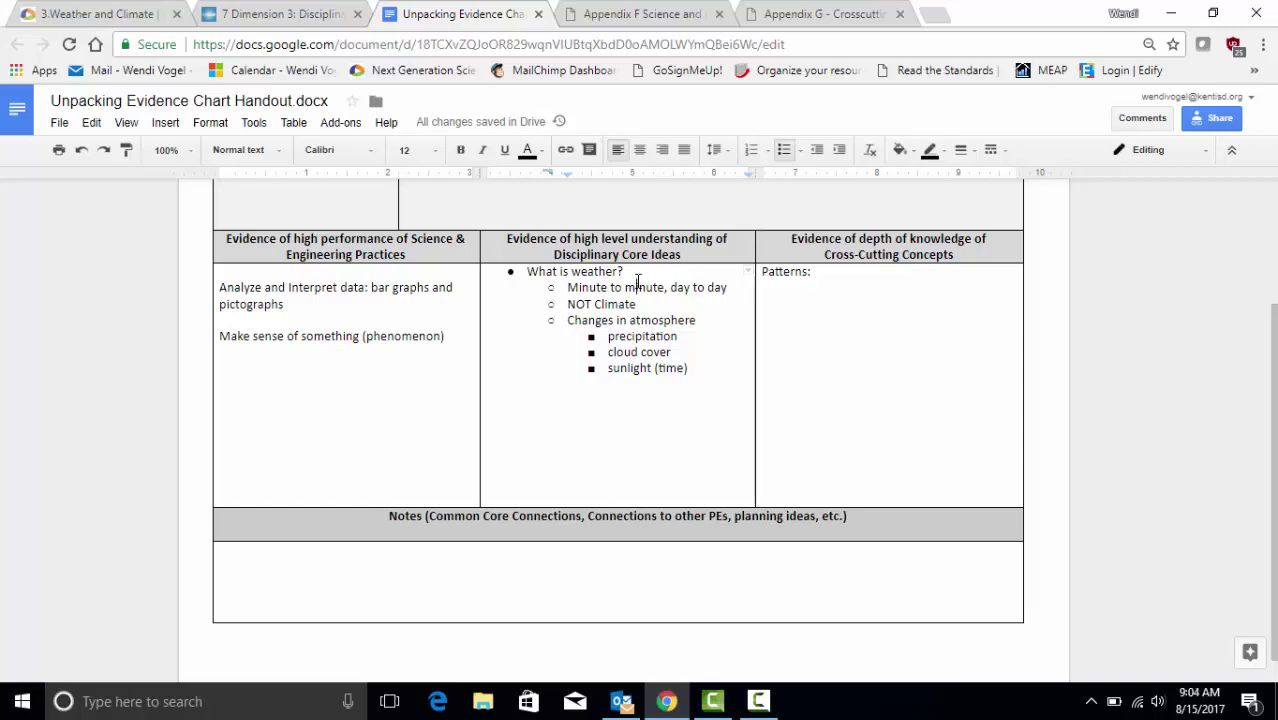
{"action": "left_click", "coordinate": [703, 321]}
On the 3.Weather and Climate page, highlight 3-ESS2-1 and read its practice popup and details
{"action": "left_click", "coordinate": [296, 8]}
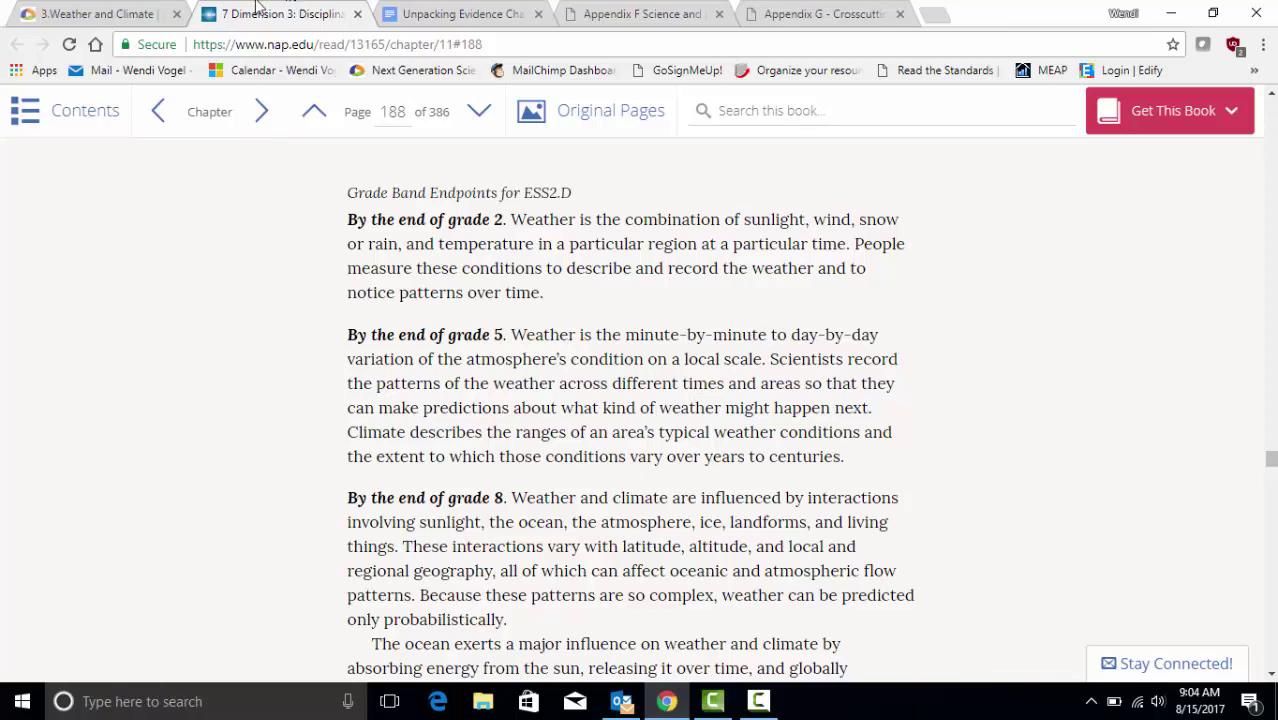
{"action": "left_click", "coordinate": [130, 12]}
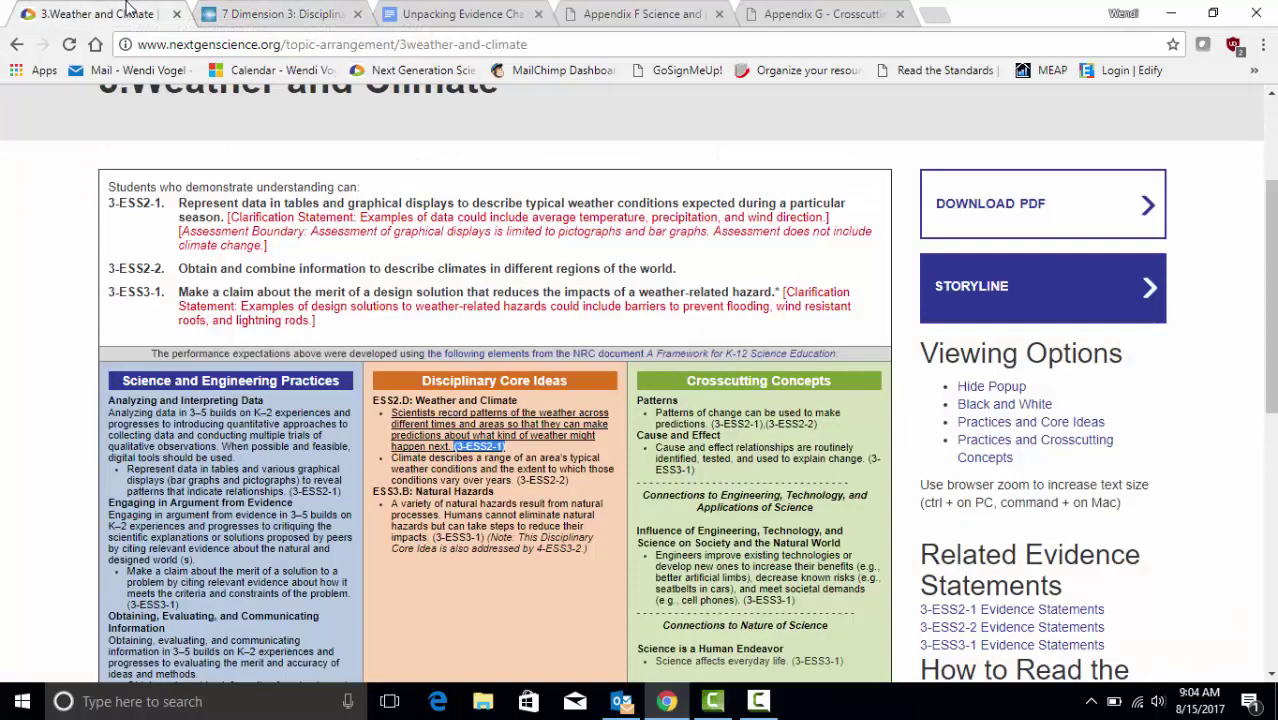
{"action": "left_click", "coordinate": [70, 328]}
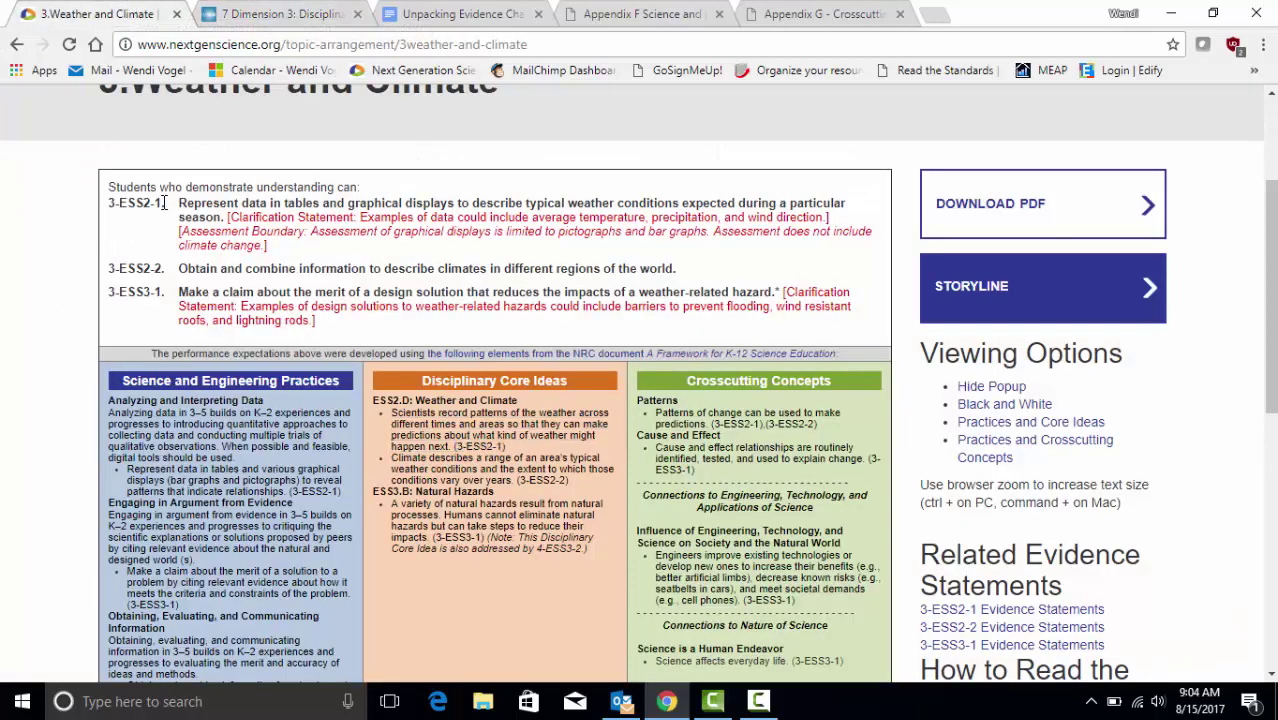
{"action": "left_click_drag", "start_coordinate": [166, 204], "coordinate": [110, 204]}
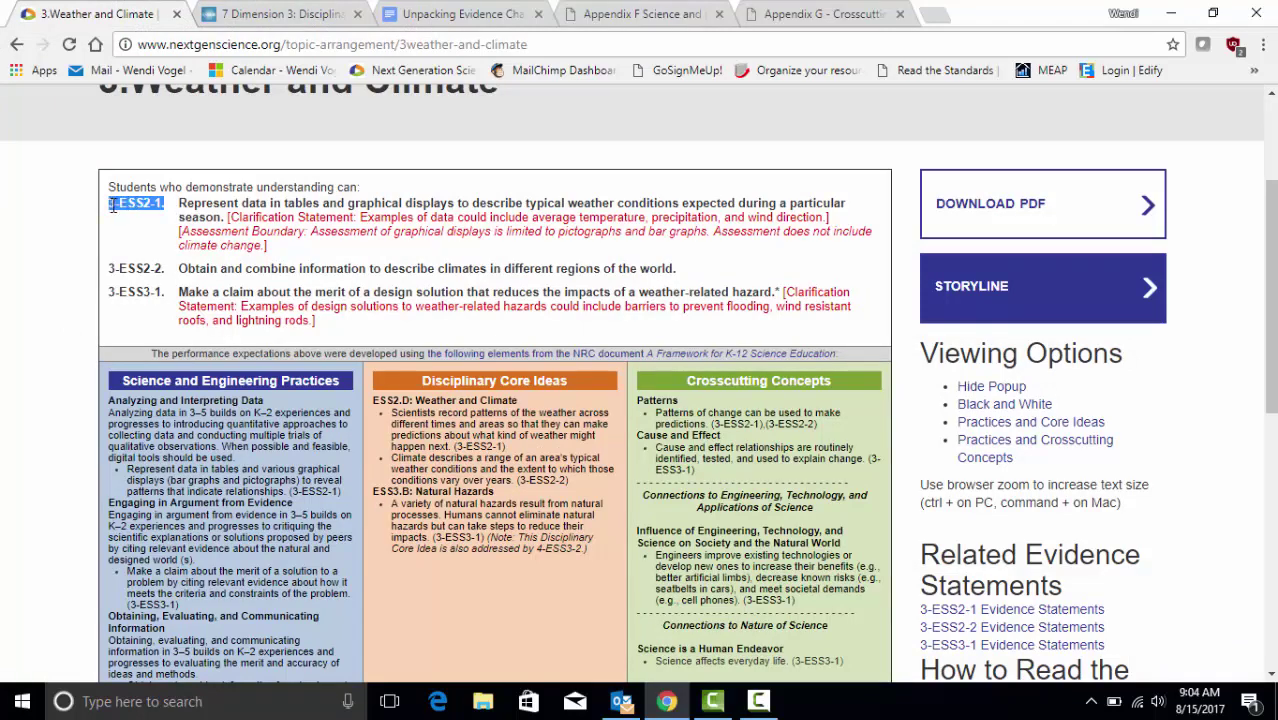
{"action": "mouse_move", "coordinate": [230, 210]}
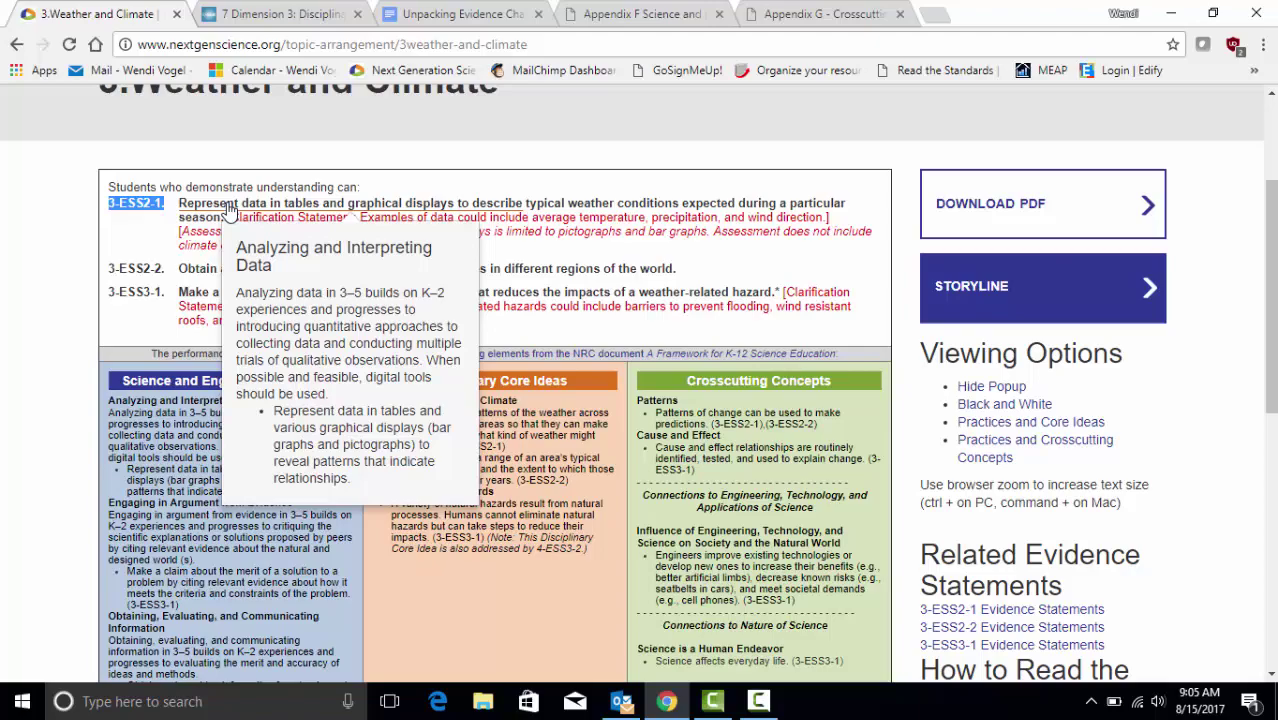
{"action": "left_click", "coordinate": [71, 251]}
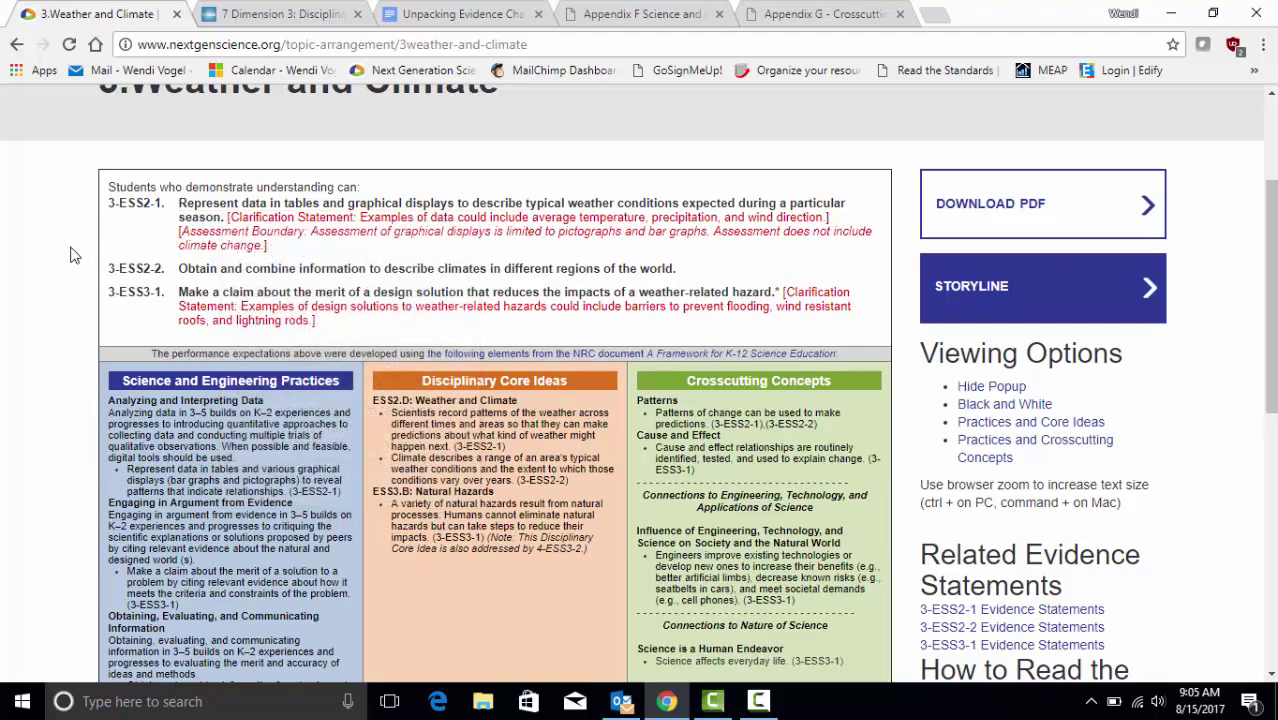
{"action": "scroll", "coordinate": [71, 255], "scroll_direction": "down", "scroll_amount": 1}
{"action": "scroll", "coordinate": [71, 250], "scroll_direction": "down", "scroll_amount": 2}
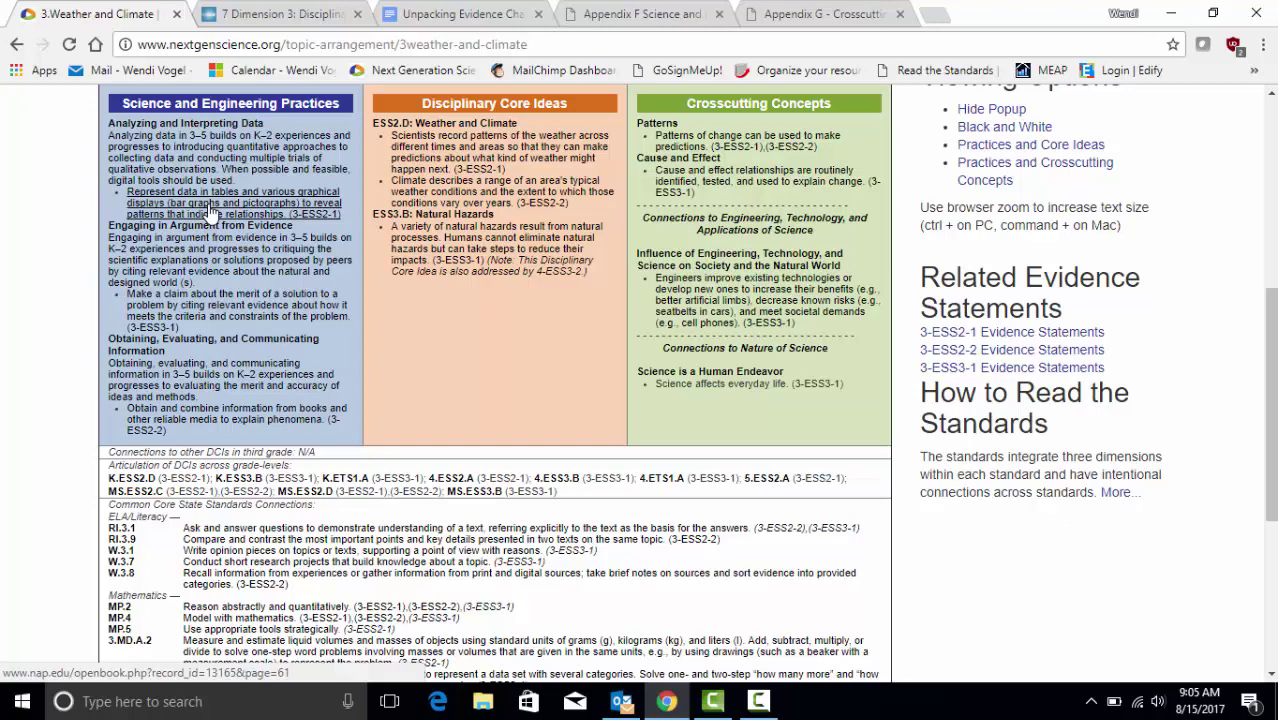
{"action": "scroll", "coordinate": [210, 210], "scroll_direction": "up", "scroll_amount": 4}
Open Get to Know the Standards in a new tab and scroll to the NGSS Appendices A–M
{"action": "scroll", "coordinate": [210, 210], "scroll_direction": "up", "scroll_amount": 1}
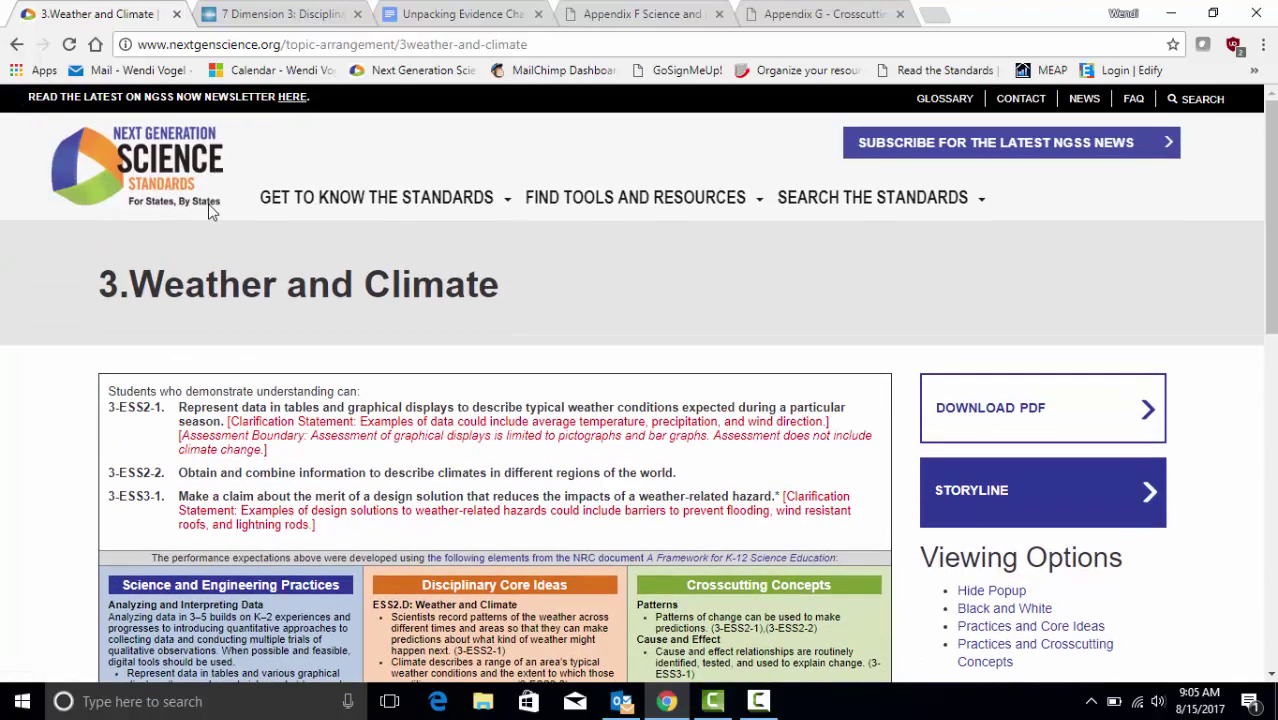
{"action": "mouse_move", "coordinate": [780, 197]}
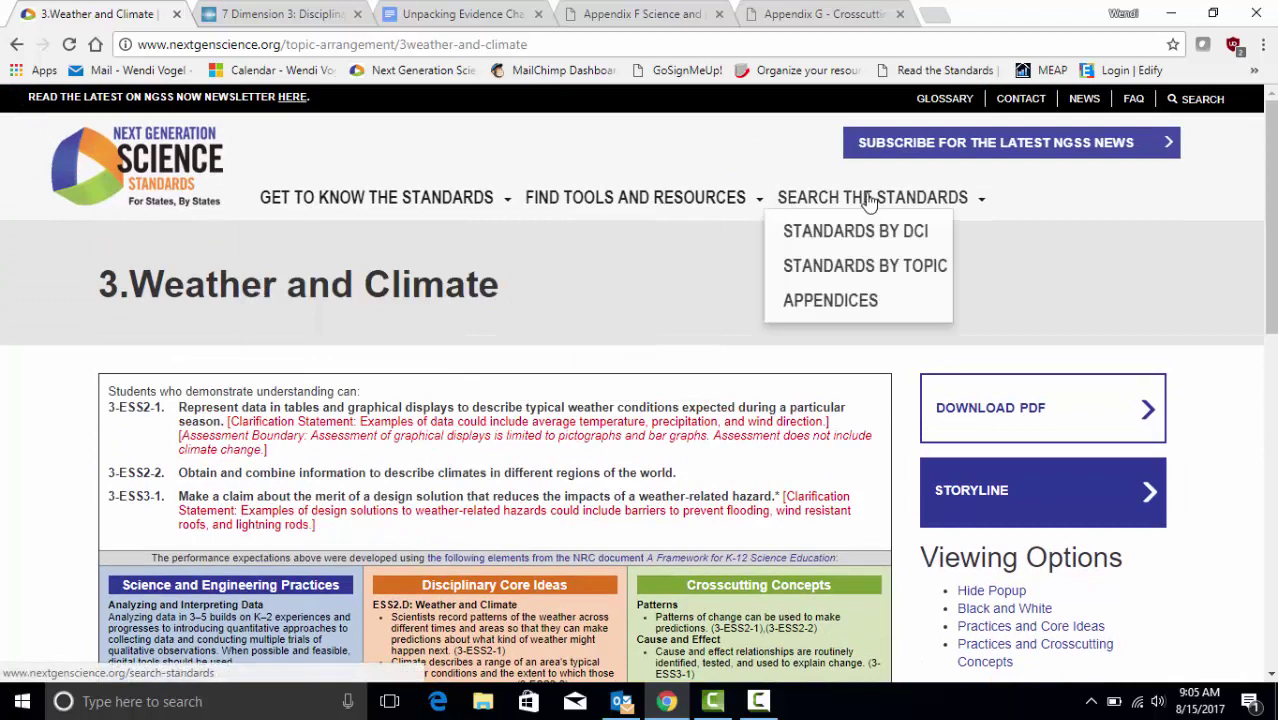
{"action": "left_click", "coordinate": [830, 300], "text": "ctrl"}
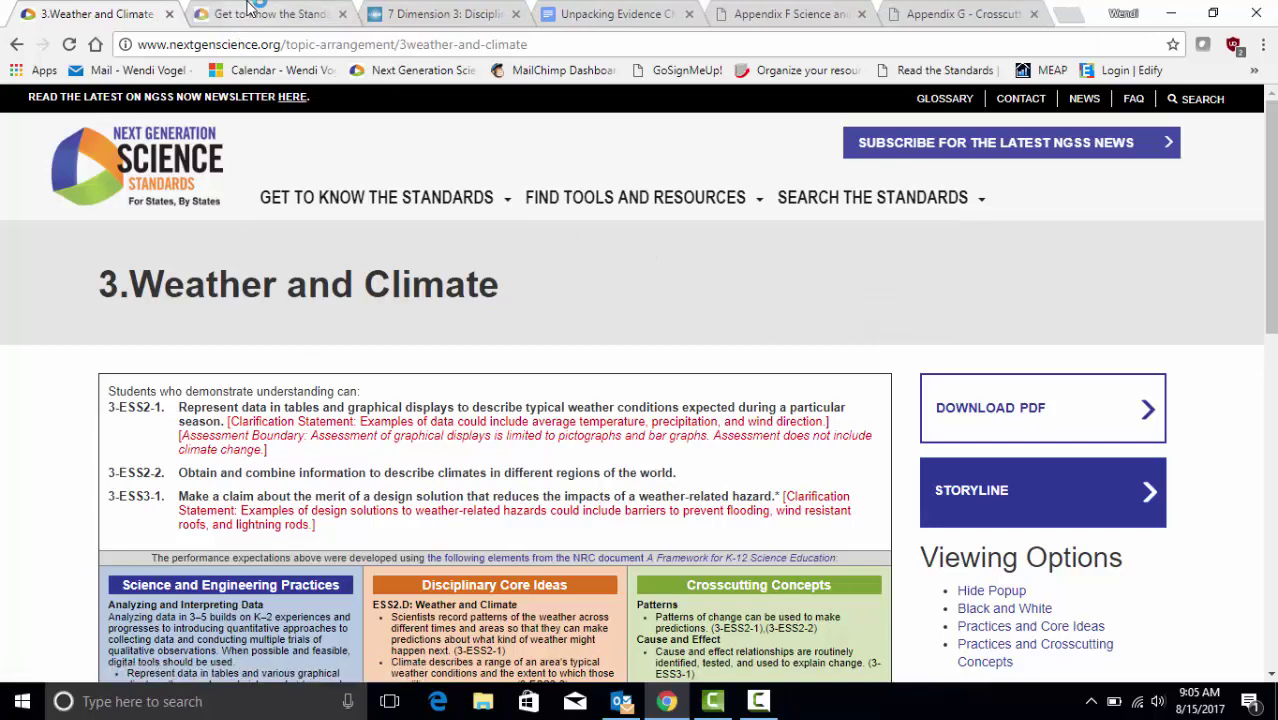
{"action": "key", "text": "ctrl+Tab"}
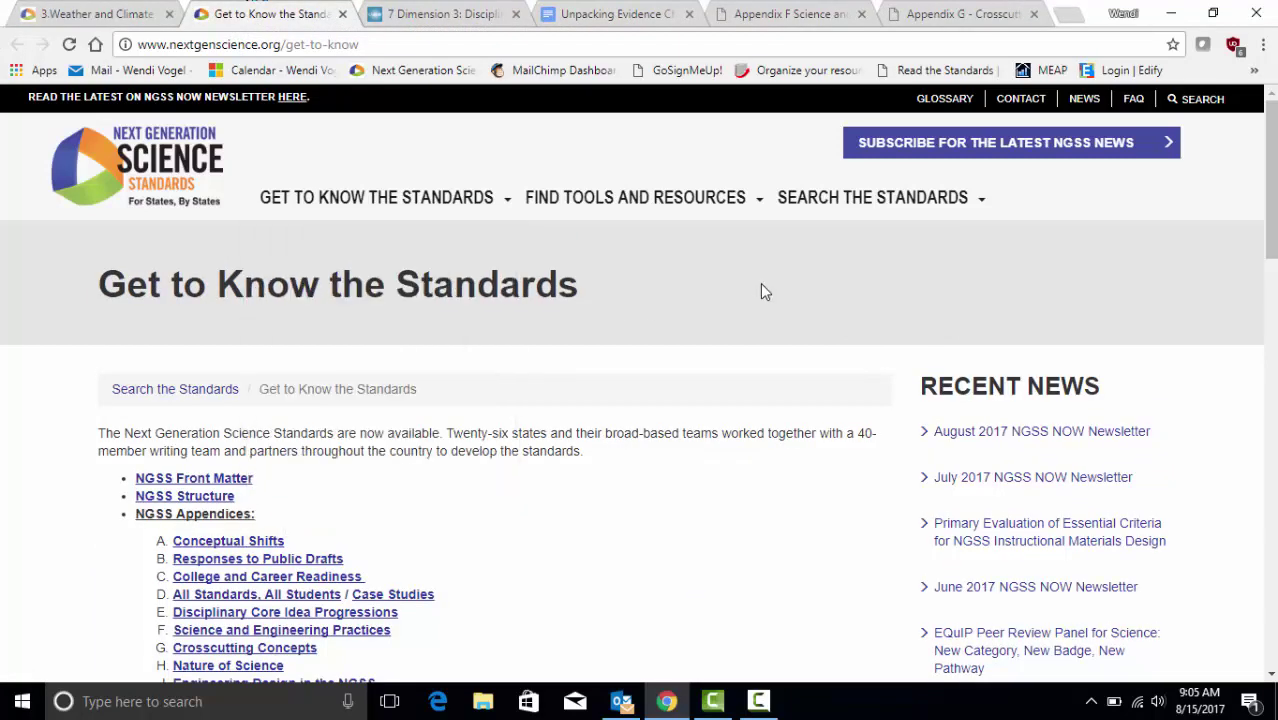
{"action": "scroll", "coordinate": [762, 290], "scroll_direction": "down", "scroll_amount": 3}
{"action": "scroll", "coordinate": [762, 291], "scroll_direction": "down", "scroll_amount": 1}
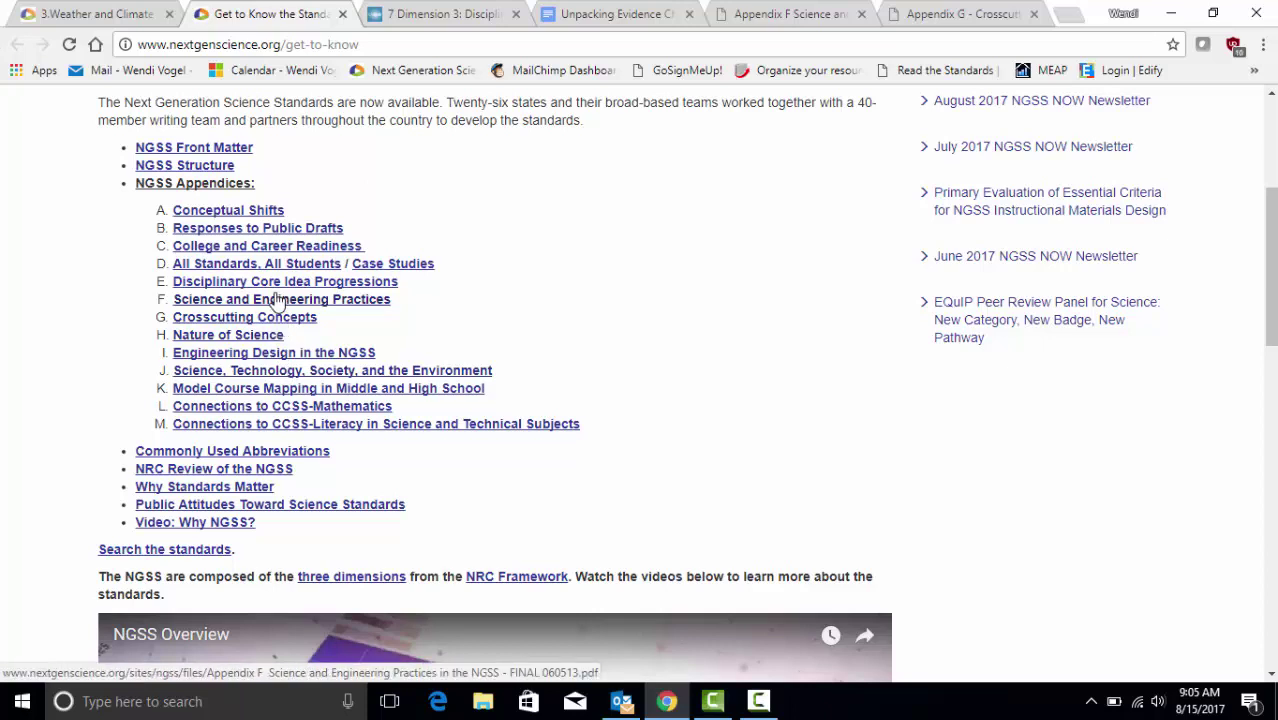
Open Appendix F at page 23 and select the 3–5 Condensed Practices heading
{"action": "left_click", "coordinate": [279, 302]}
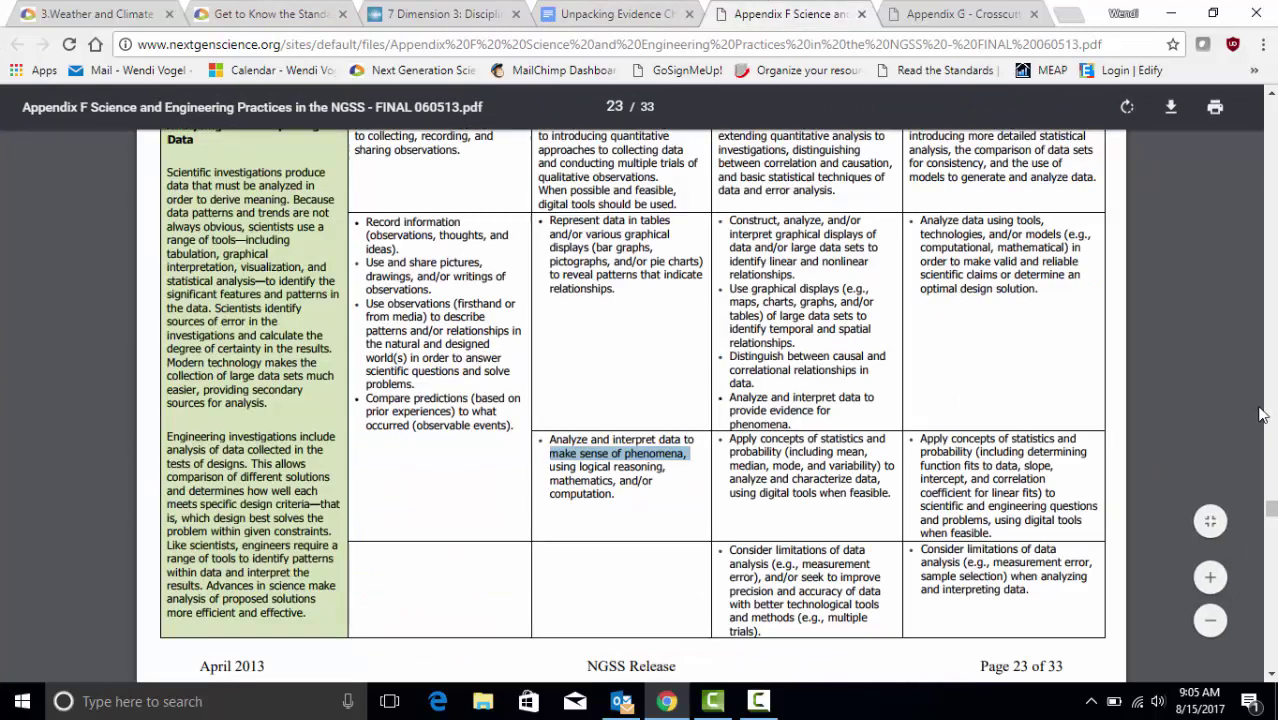
{"action": "left_click_drag", "start_coordinate": [1270, 512], "coordinate": [1270, 415]}
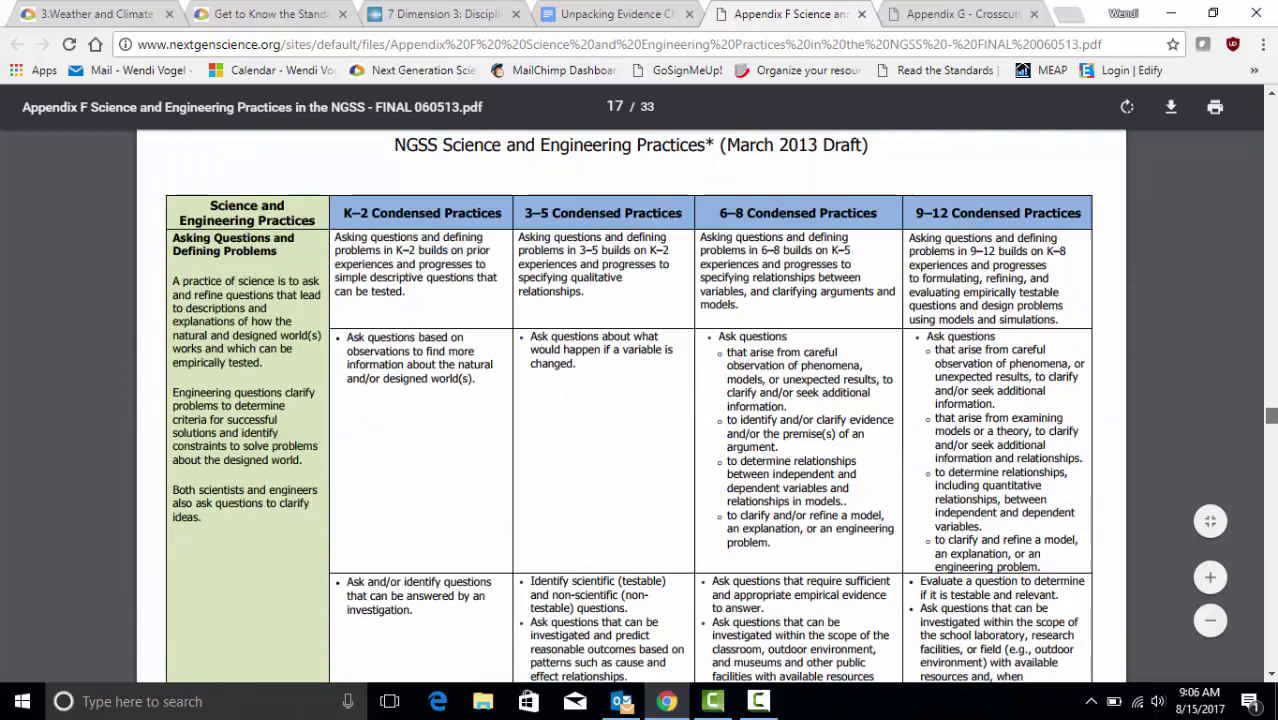
{"action": "left_click_drag", "start_coordinate": [1270, 415], "coordinate": [1270, 504]}
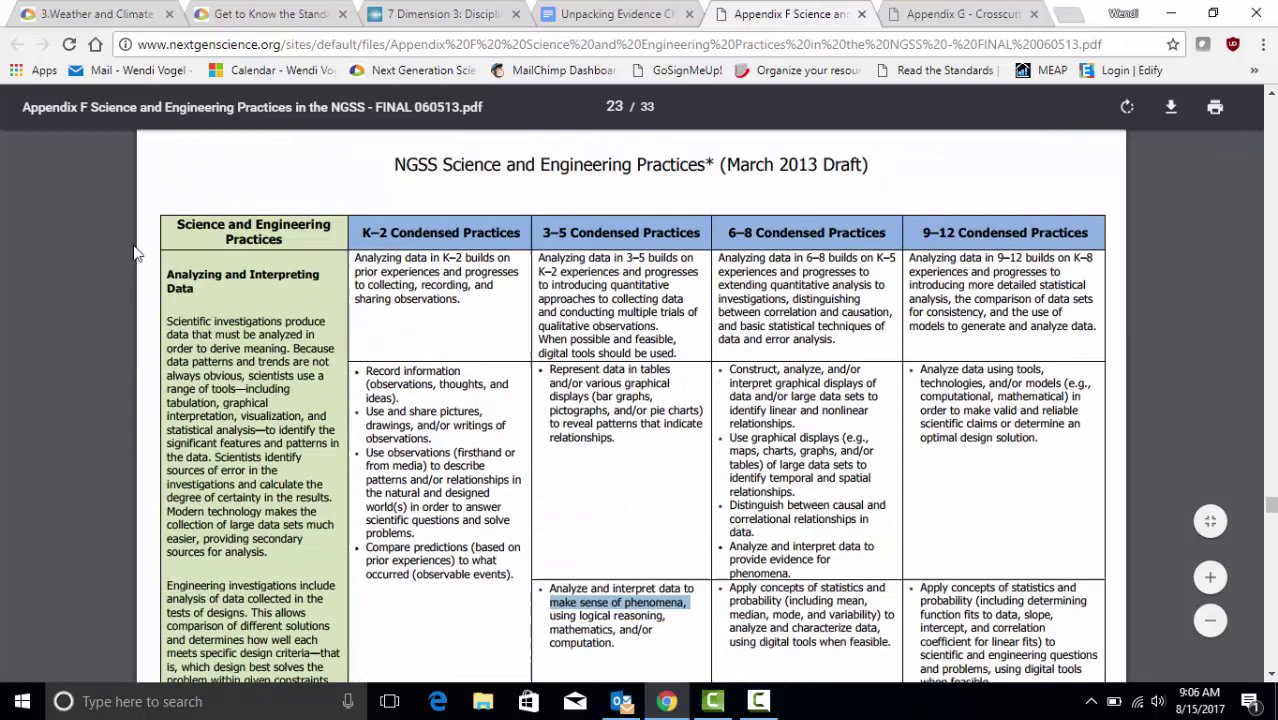
{"action": "left_click", "coordinate": [576, 292]}
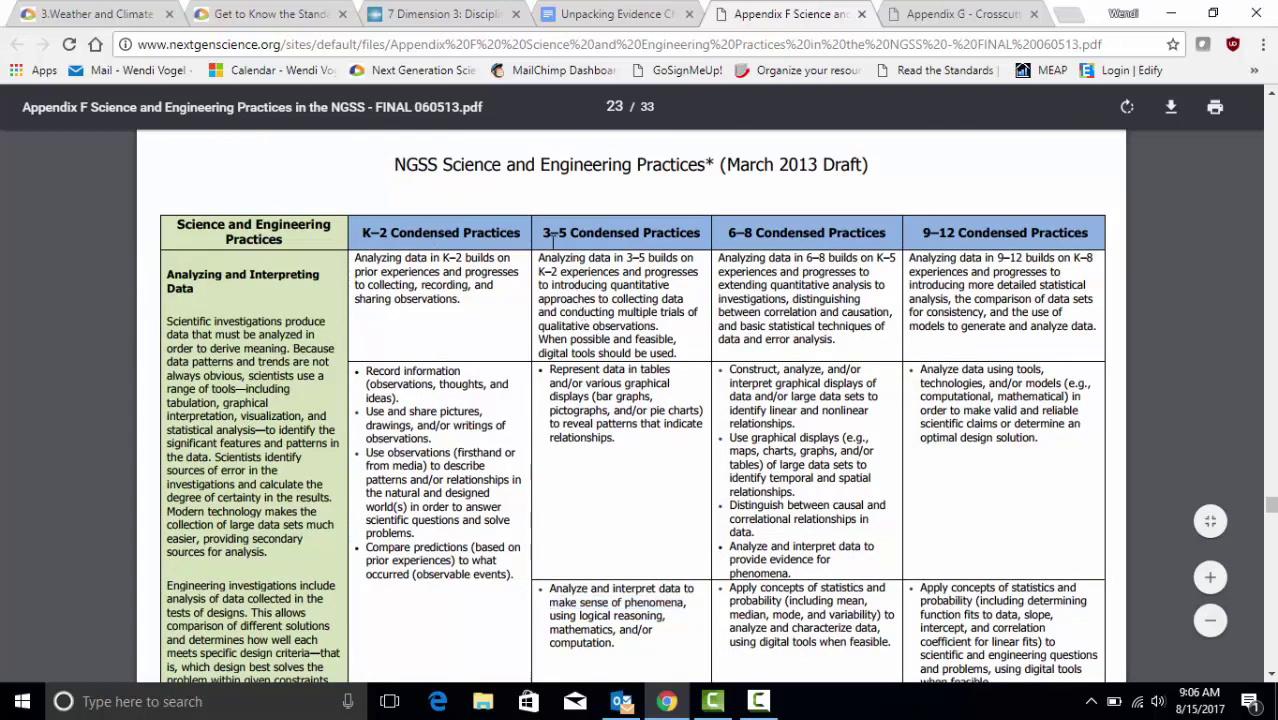
{"action": "left_click_drag", "start_coordinate": [598, 305], "coordinate": [697, 242]}
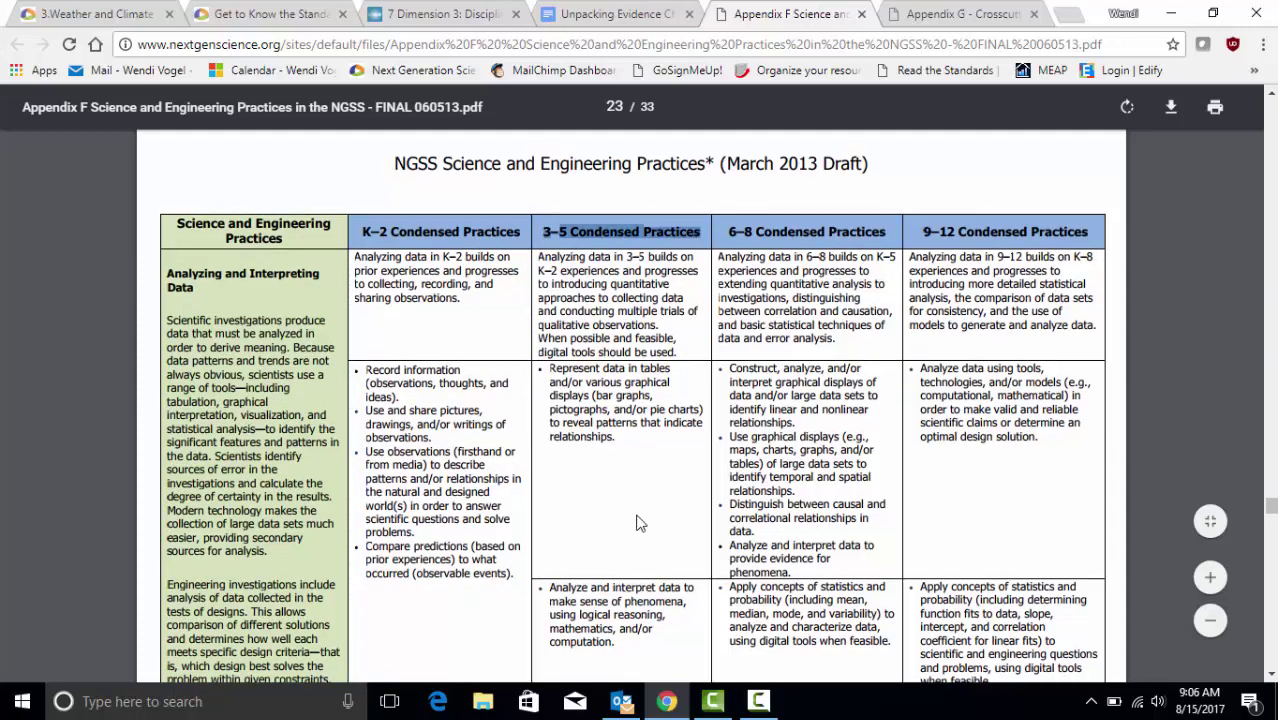
{"action": "scroll", "coordinate": [641, 524], "scroll_direction": "down", "scroll_amount": 5}
{"action": "scroll", "coordinate": [641, 524], "scroll_direction": "down", "scroll_amount": 1}
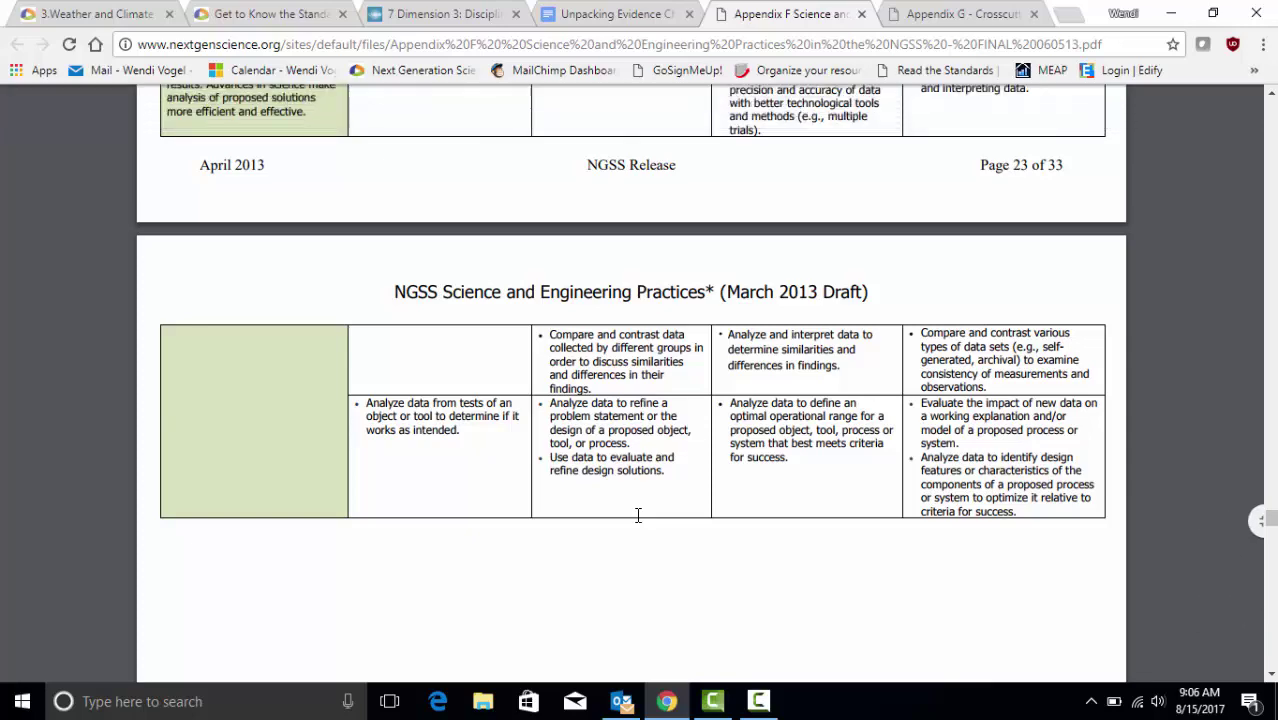
{"action": "scroll", "coordinate": [638, 515], "scroll_direction": "up", "scroll_amount": 7}
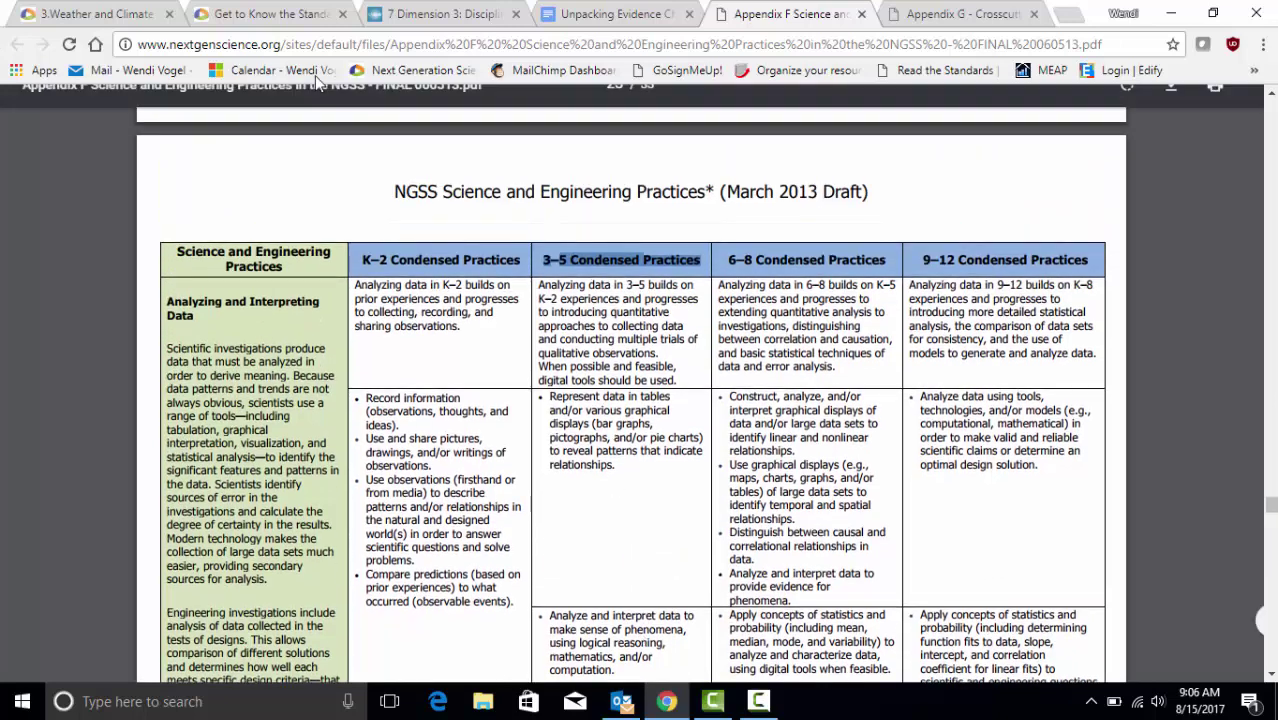
In the evidence chart, place the cursor after the 'bar graphs and pictographs' and phenomenon notes
{"action": "left_click", "coordinate": [610, 14]}
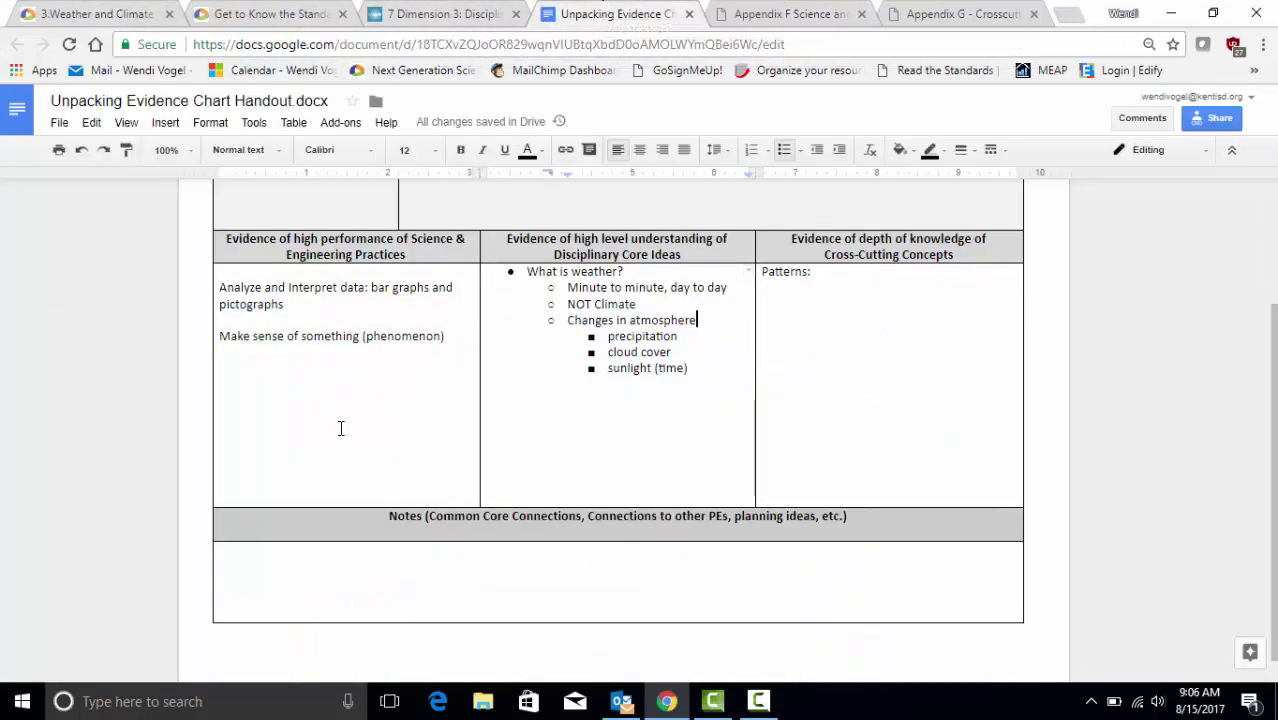
{"action": "left_click", "coordinate": [309, 305]}
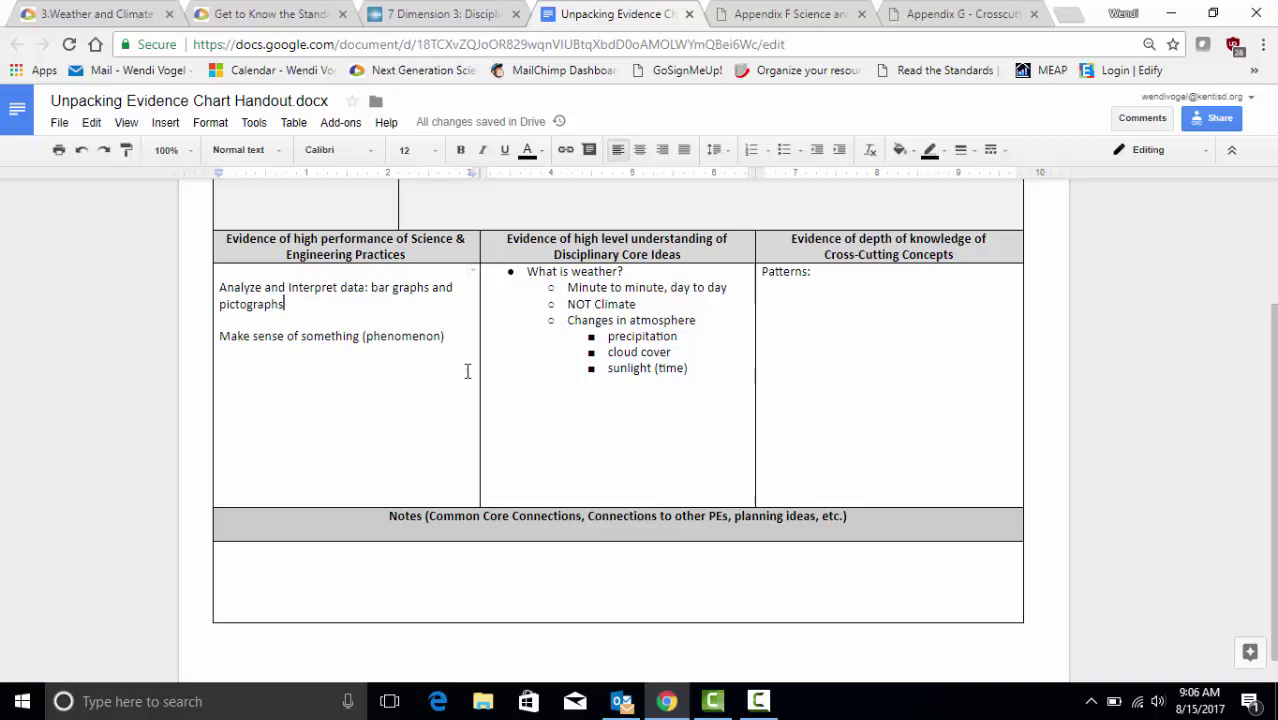
{"action": "left_click", "coordinate": [453, 340]}
Reopen Appendix F, scroll to page 24 and back to the page 23 data-analysis table
{"action": "left_click", "coordinate": [781, 15]}
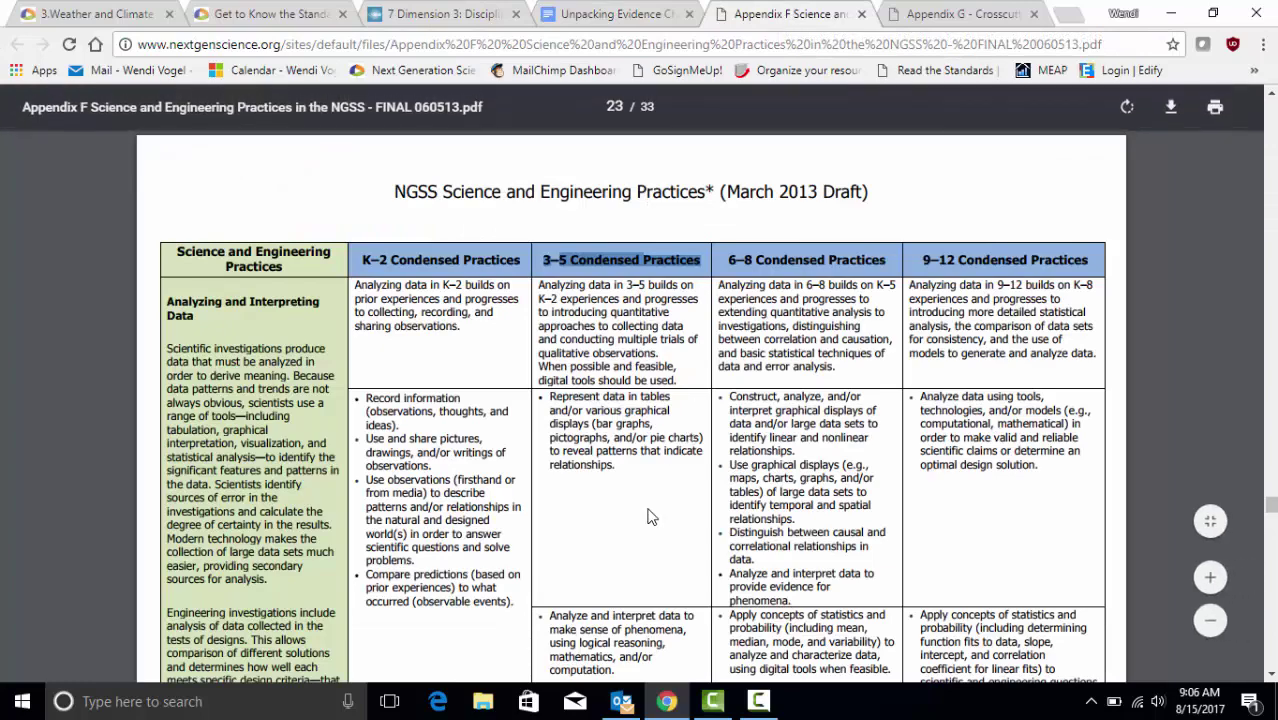
{"action": "scroll", "coordinate": [648, 516], "scroll_direction": "down", "scroll_amount": 2}
{"action": "scroll", "coordinate": [648, 516], "scroll_direction": "down", "scroll_amount": 6}
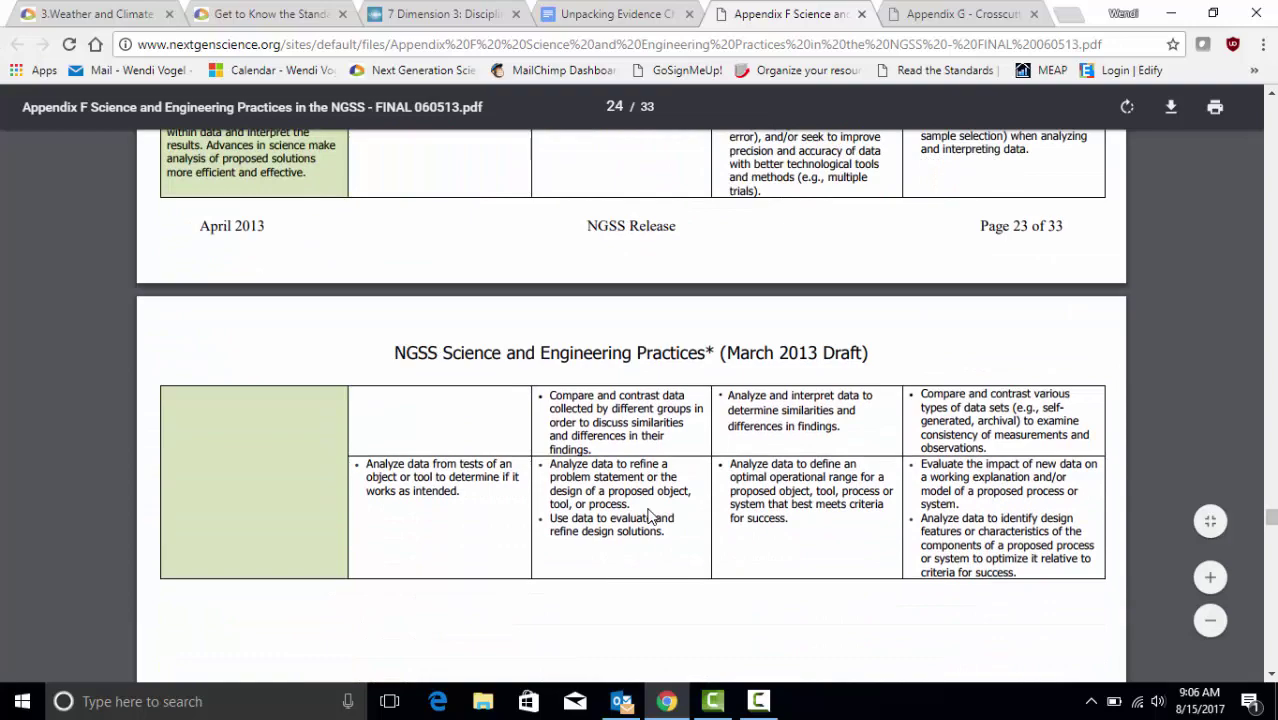
{"action": "scroll", "coordinate": [650, 516], "scroll_direction": "up", "scroll_amount": 8}
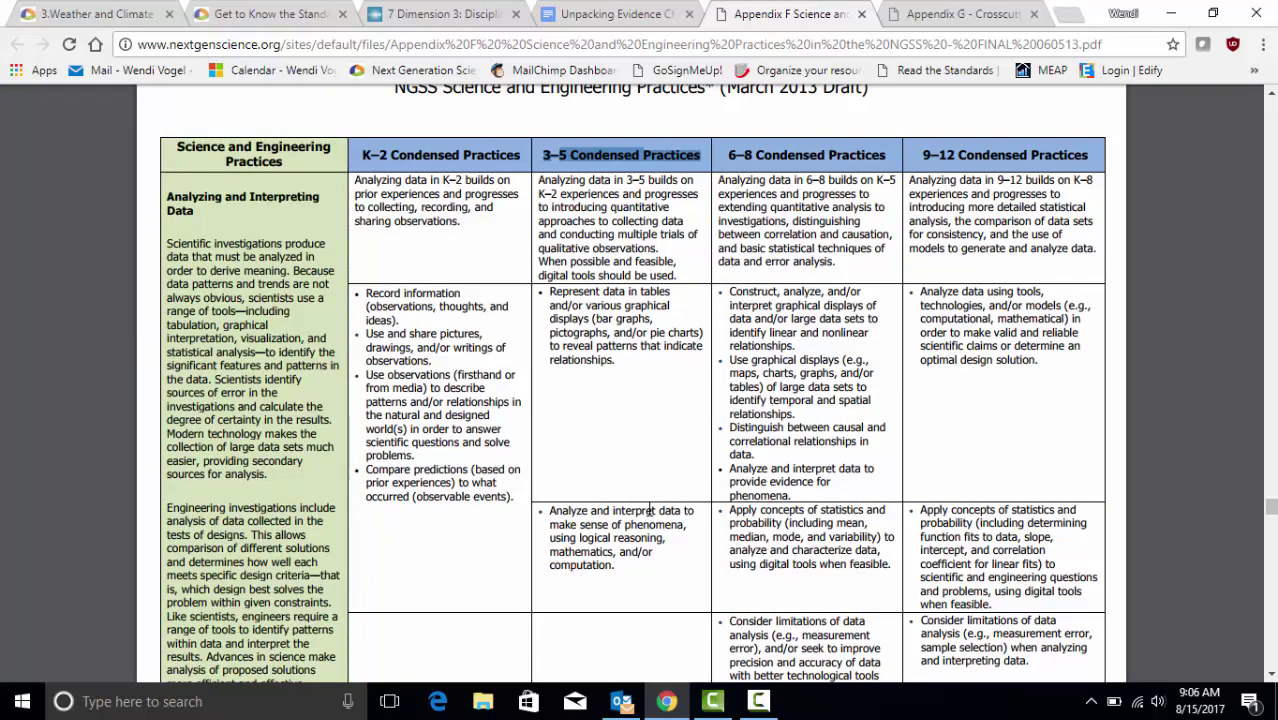
Read the Patterns crosscutting entry on the 3.Weather and Climate page, then return to Get to Know the Standards
{"action": "left_click", "coordinate": [65, 10]}
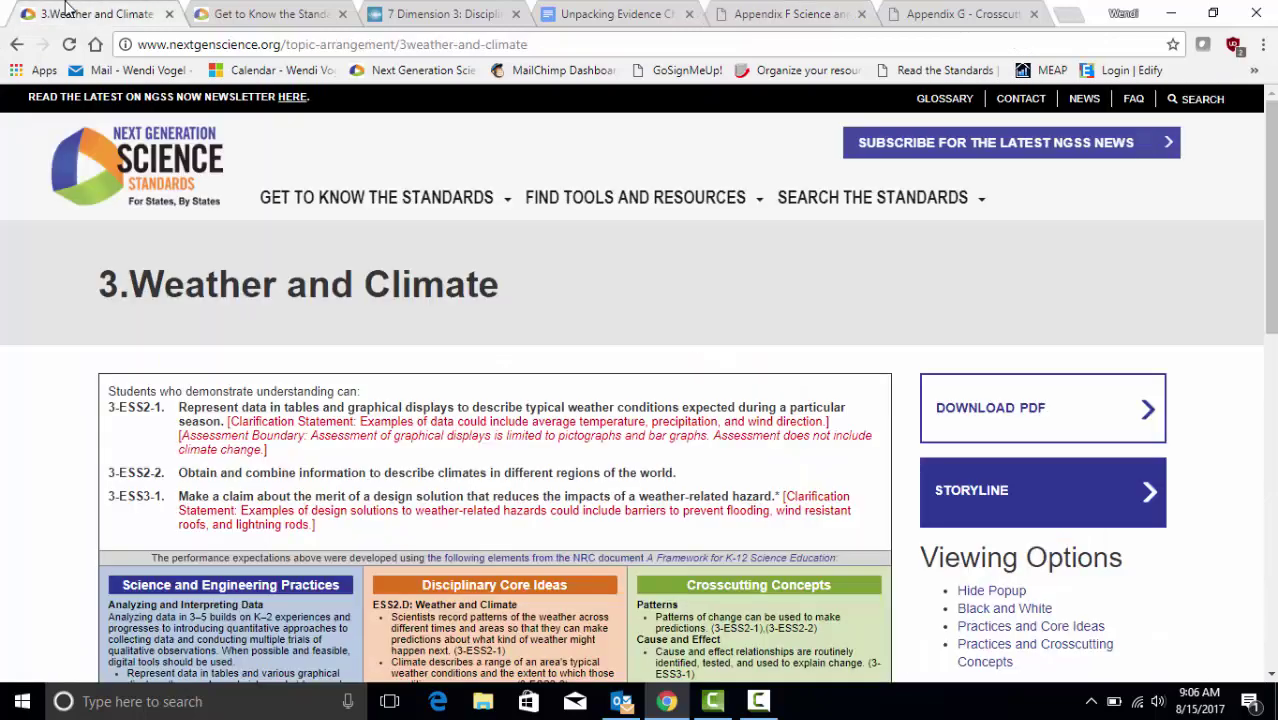
{"action": "scroll", "coordinate": [734, 294], "scroll_direction": "down", "scroll_amount": 2}
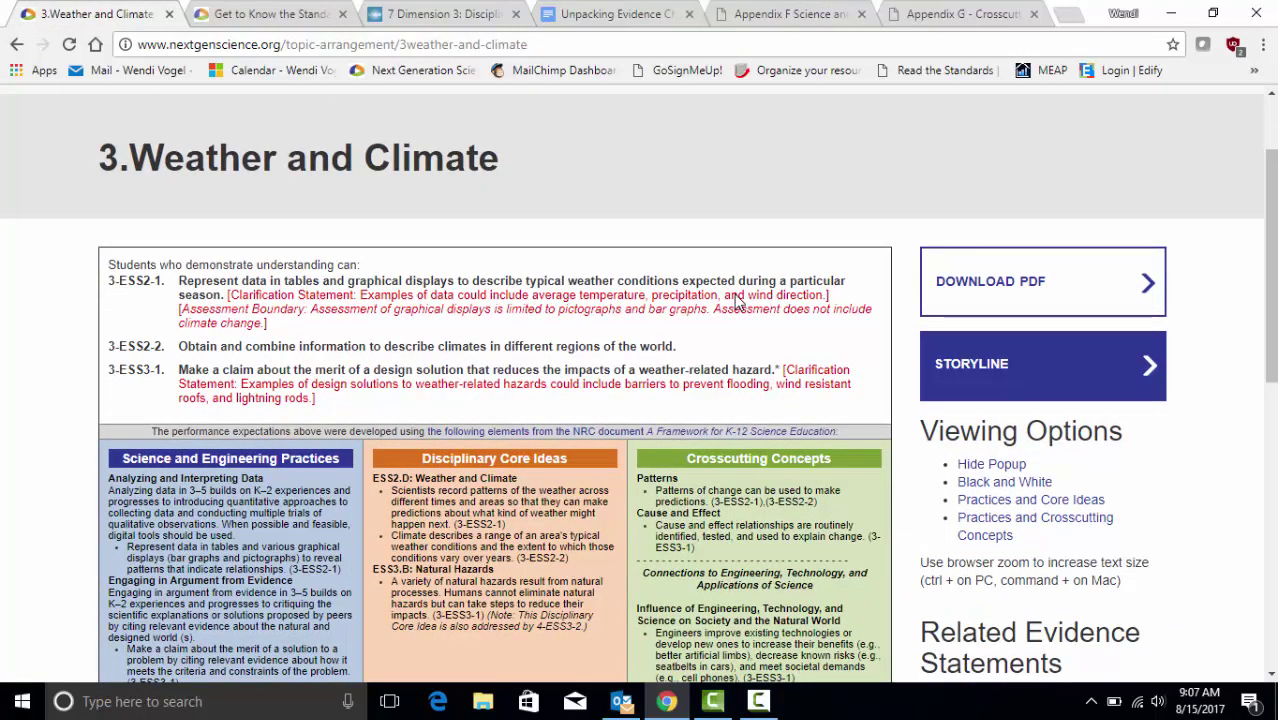
{"action": "scroll", "coordinate": [736, 300], "scroll_direction": "down", "scroll_amount": 3}
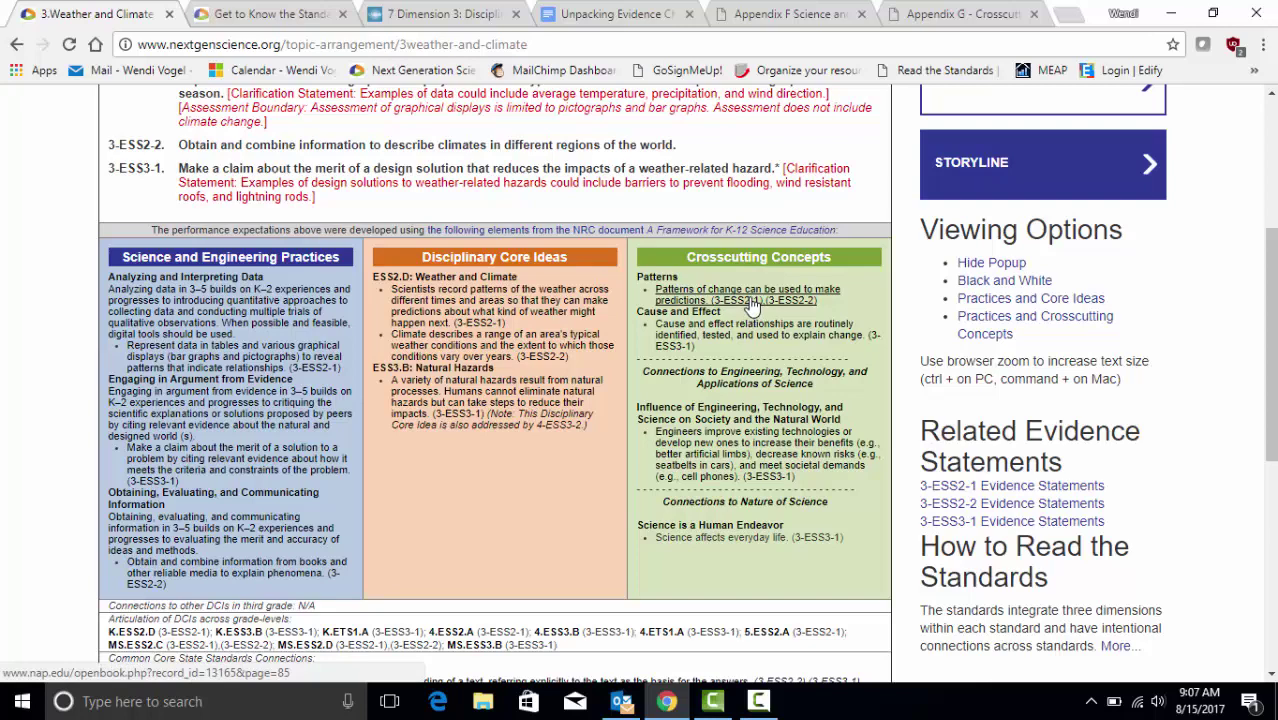
{"action": "left_click", "coordinate": [240, 14]}
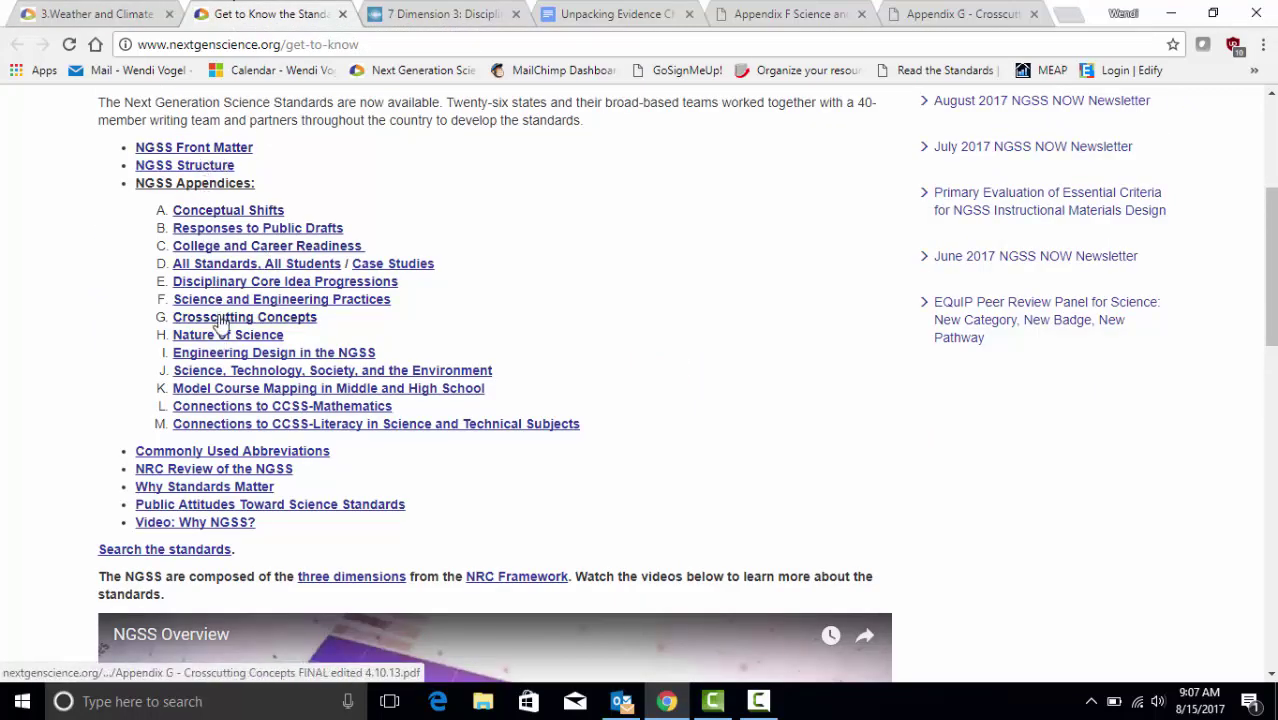
Highlight the 3-5 Patterns statements in the Appendix G PDF, then go back to the Unpacking Evidence Chart
{"action": "left_click", "coordinate": [950, 14]}
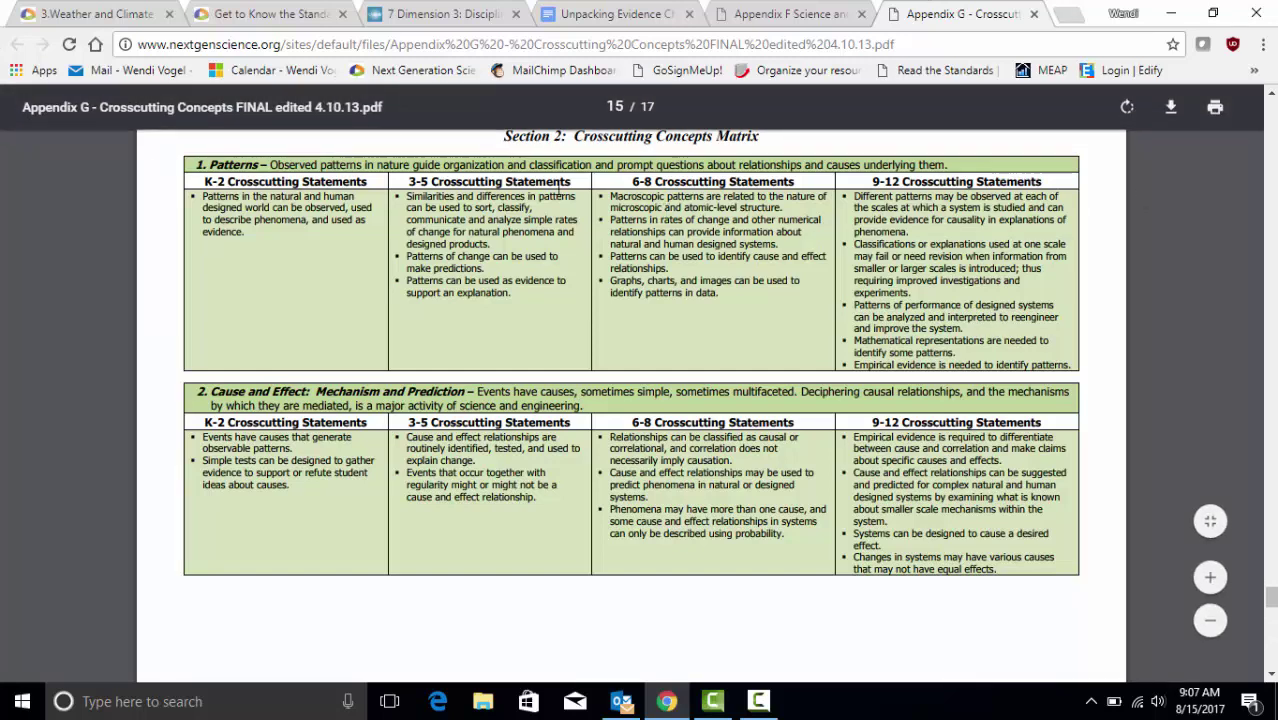
{"action": "left_click_drag", "start_coordinate": [408, 178], "coordinate": [493, 298]}
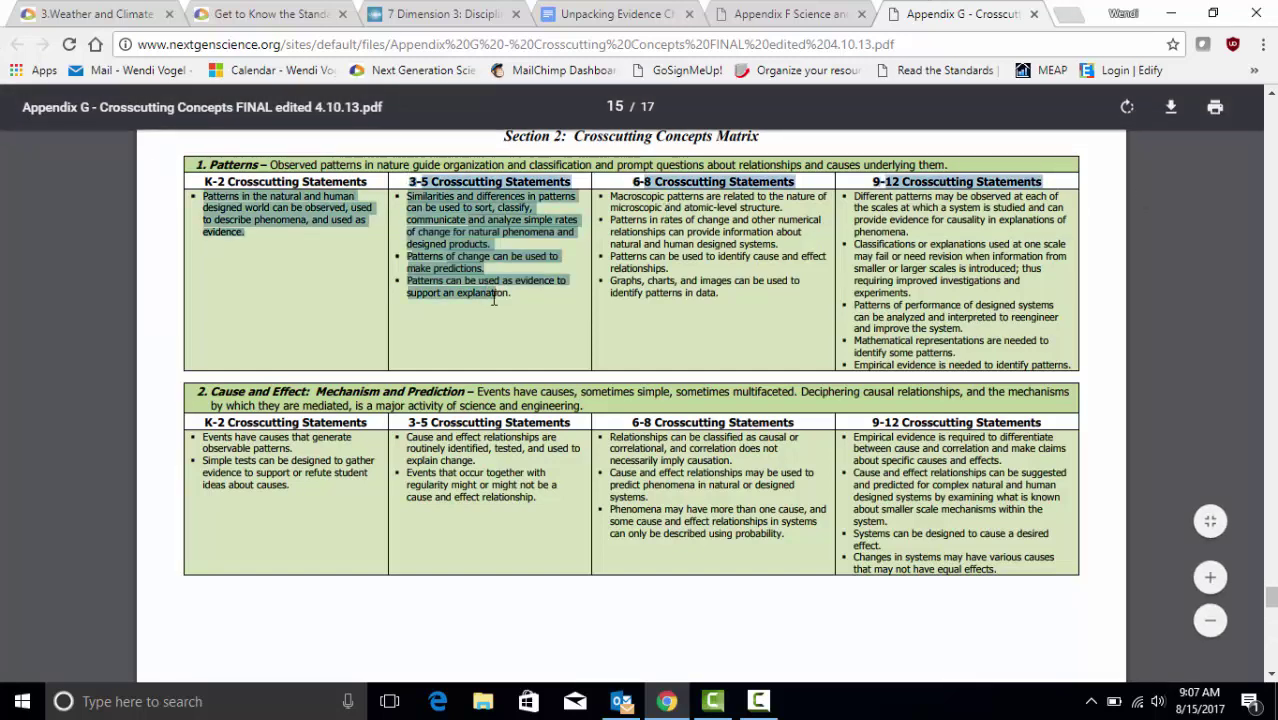
{"action": "left_click", "coordinate": [493, 298]}
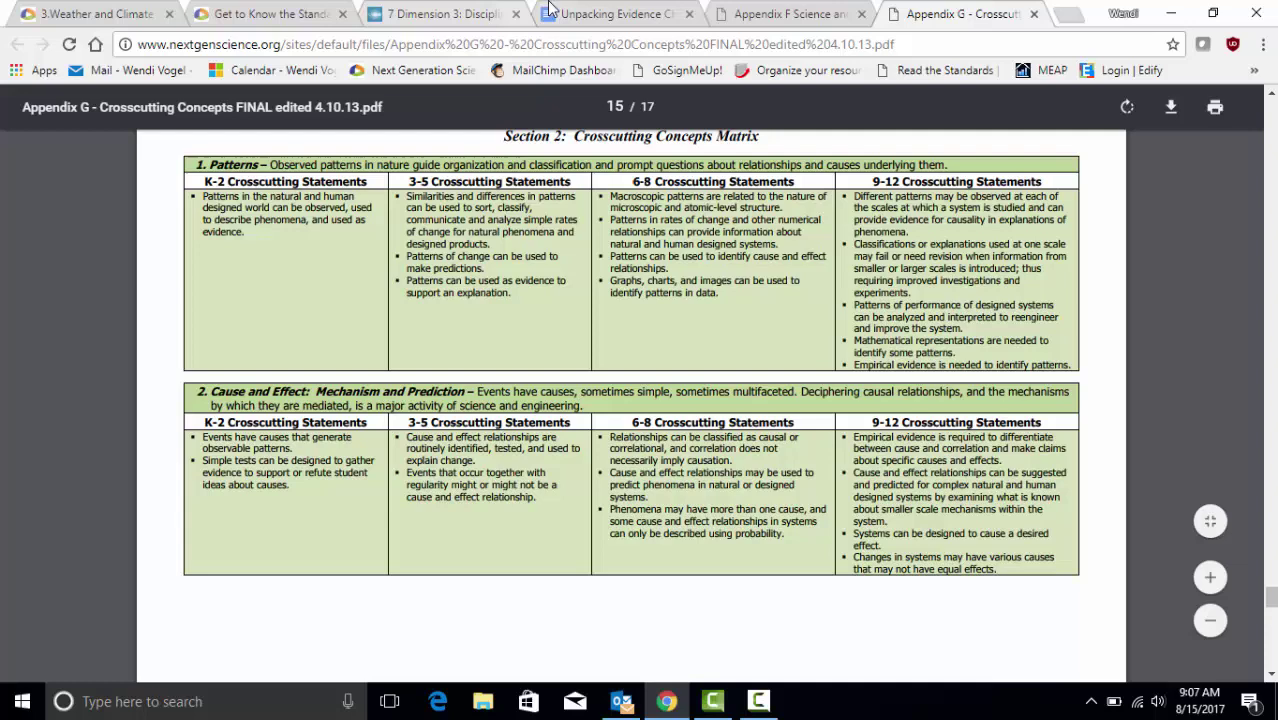
{"action": "left_click", "coordinate": [580, 14]}
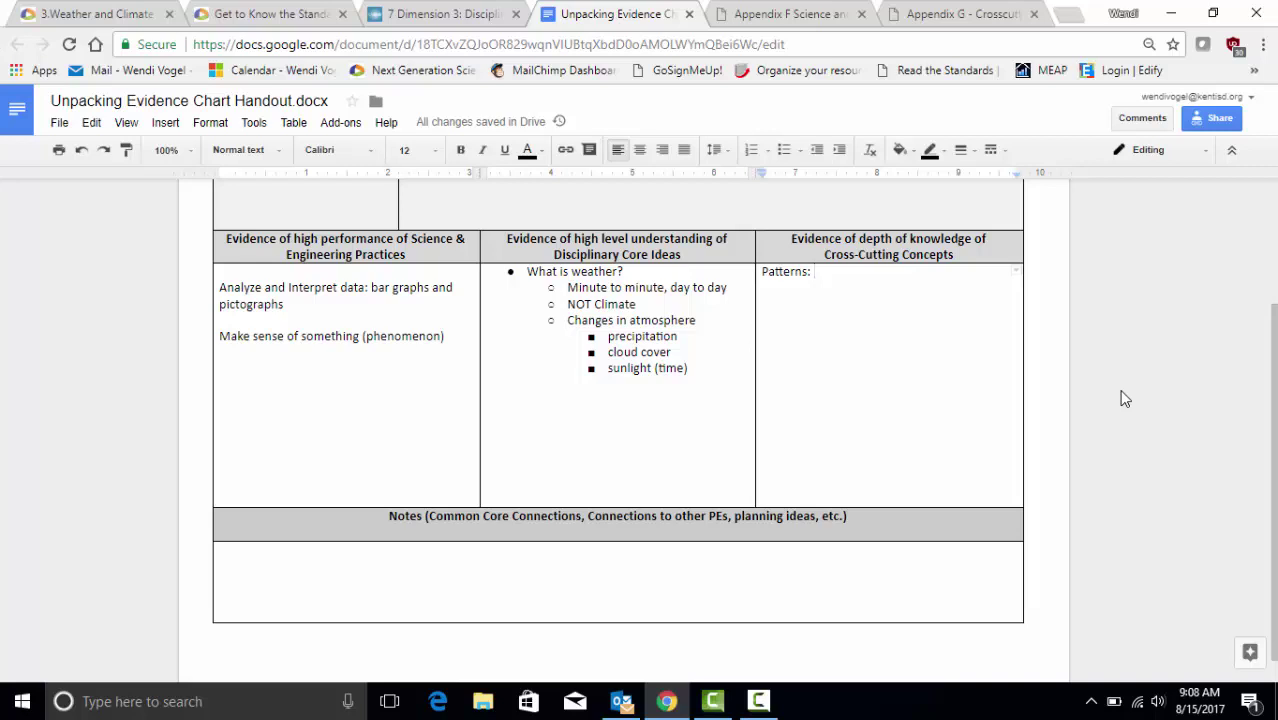
{"action": "scroll", "coordinate": [1125, 399], "scroll_direction": "up", "scroll_amount": 3}
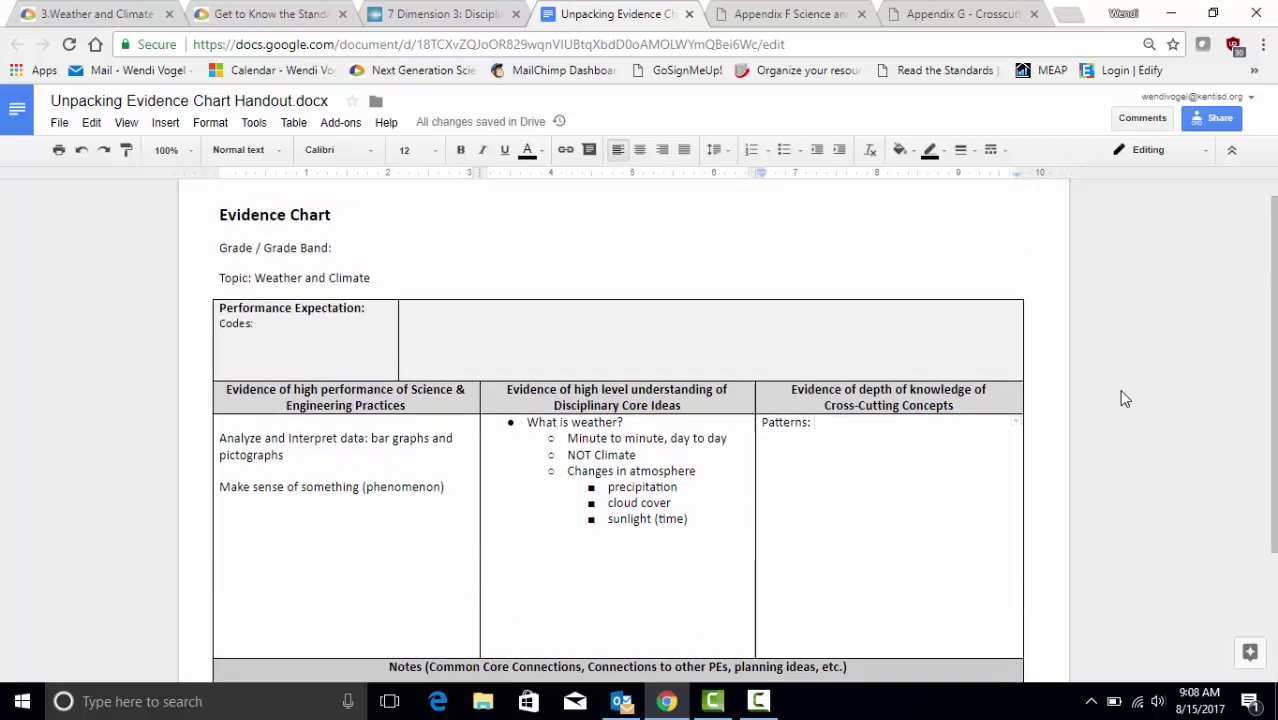